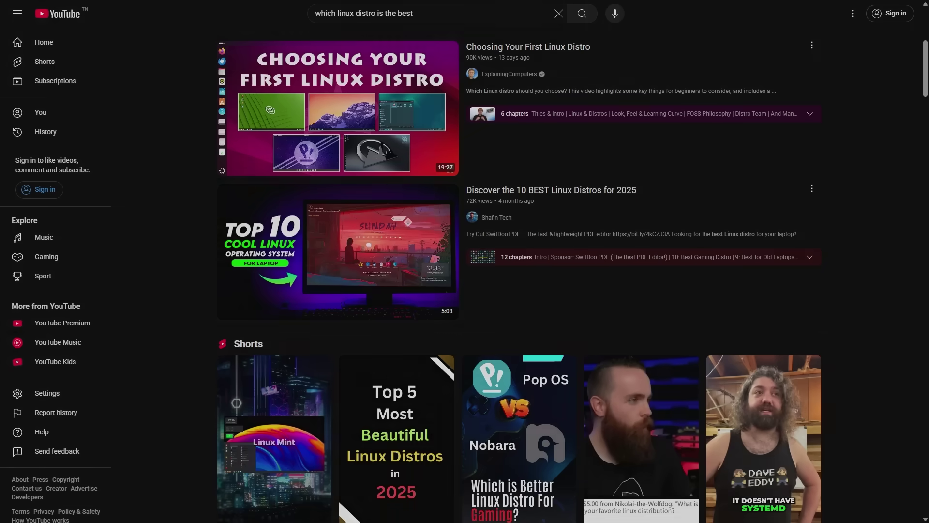
Step: Scroll past the Shorts shelf in the 'which linux distro is the best' results
scroll(885, 346, down, 3)
scroll(884, 346, down, 10)
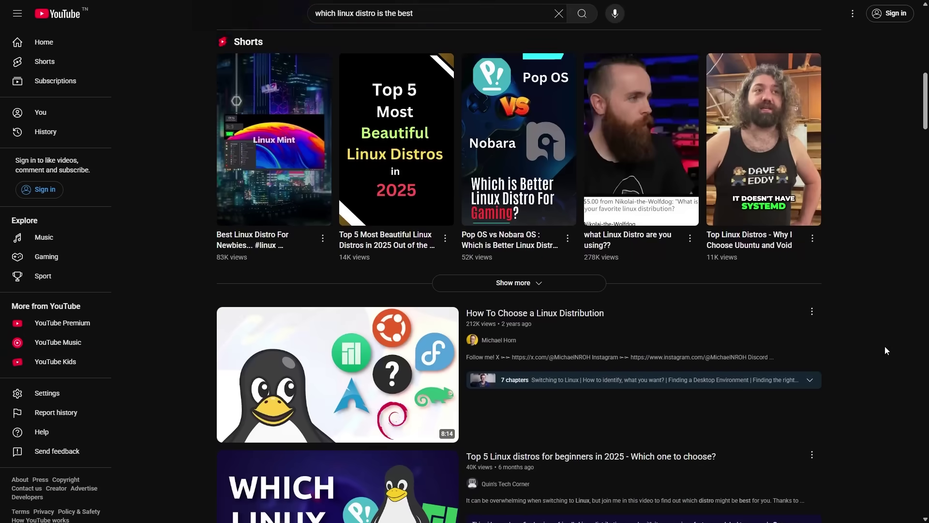
scroll(885, 349, down, 10)
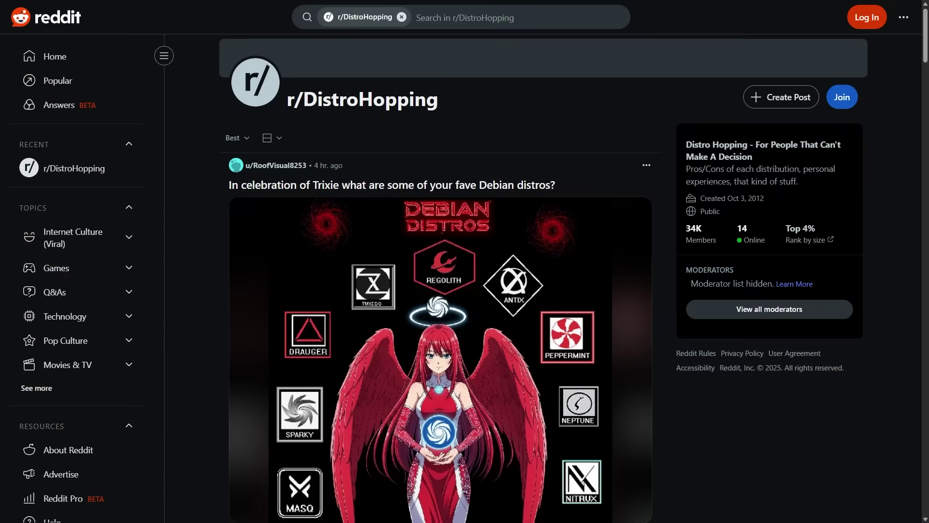
Step: Scroll the r/DistroHopping feed past the Debian distros and 'Where do i stop?' posts
scroll(896, 323, down, 6)
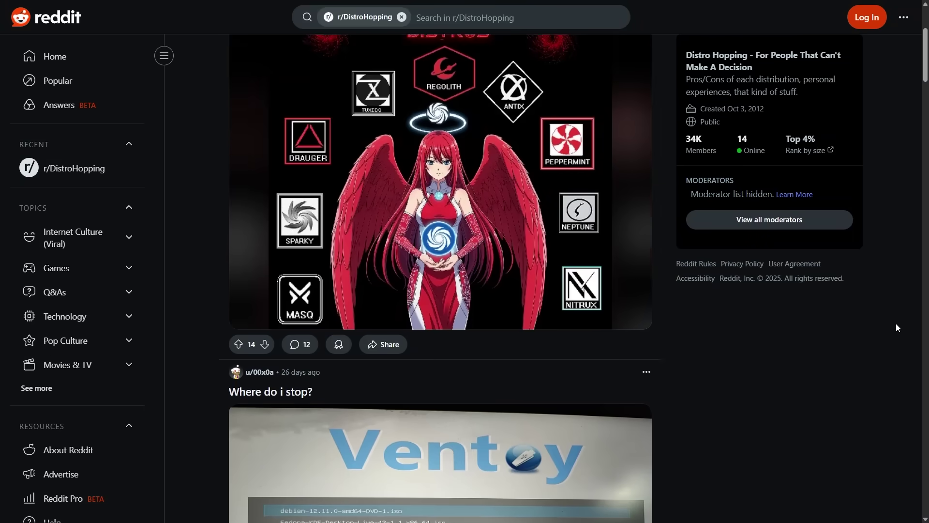
scroll(896, 324, down, 5)
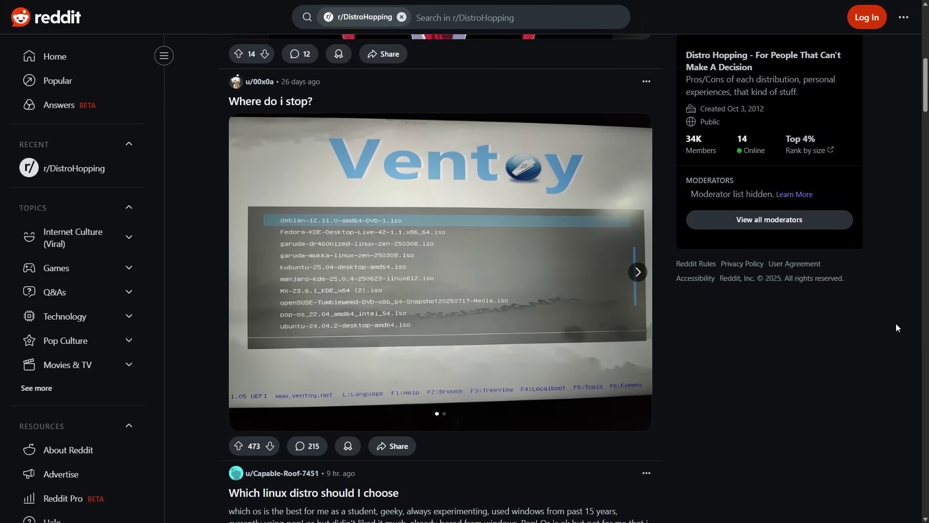
scroll(896, 324, down, 7)
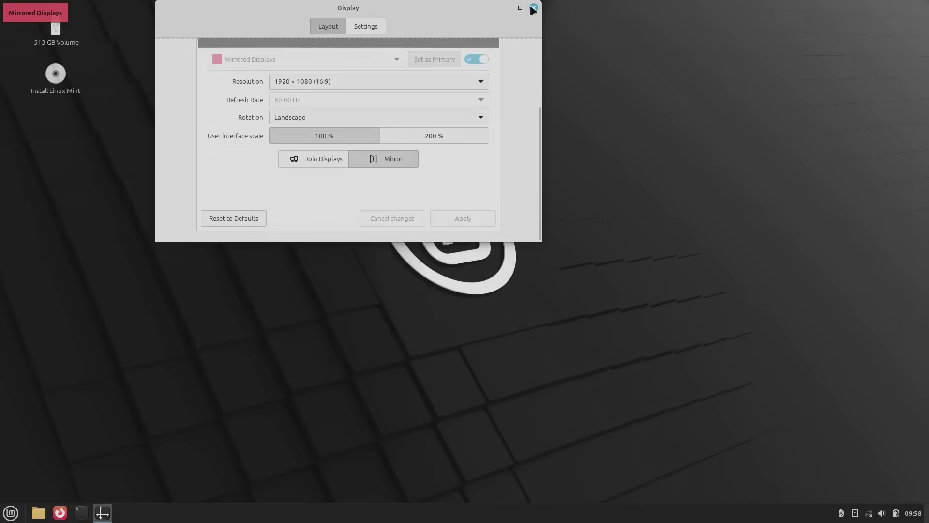
Step: Close the Display settings window and bring up the Mint menu's All Applications list
click(534, 7)
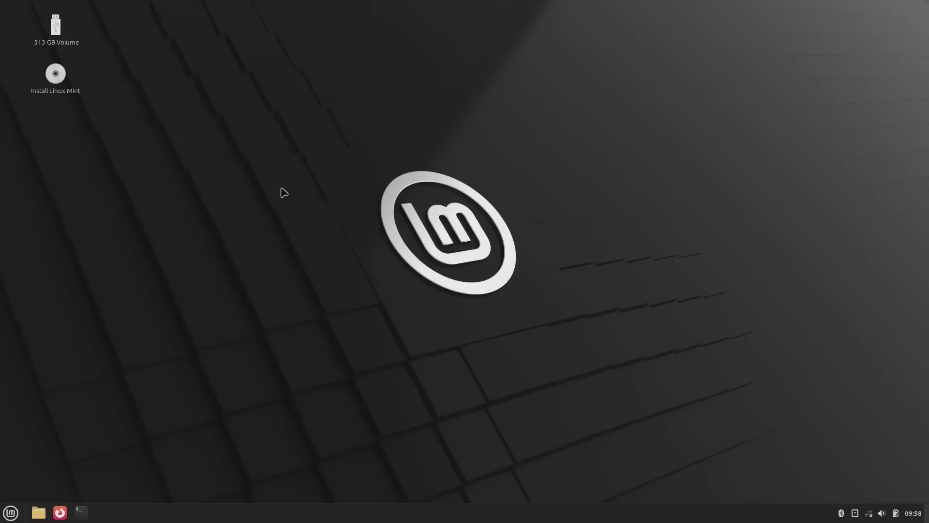
click(10, 513)
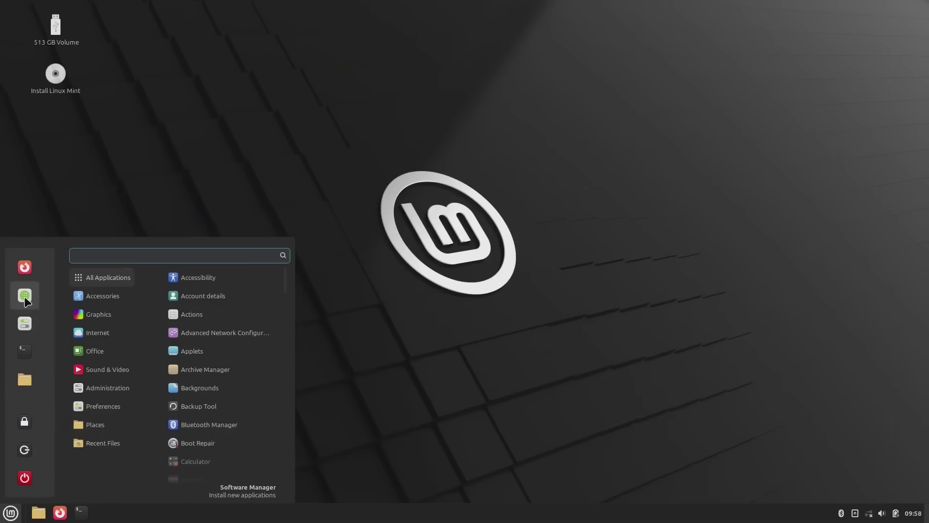
Step: Launch Software Manager maximized and dismiss the Wi-Fi password and Bluetooth popups
click(25, 299)
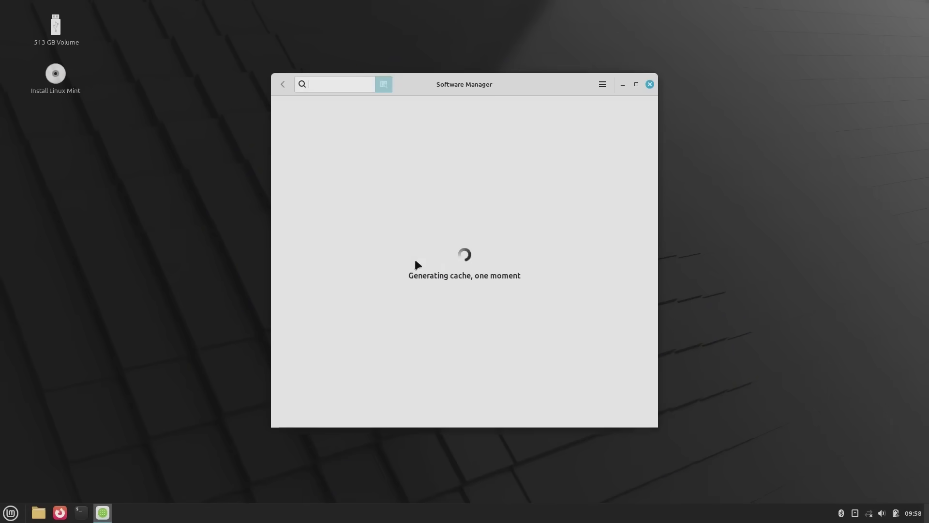
click(636, 84)
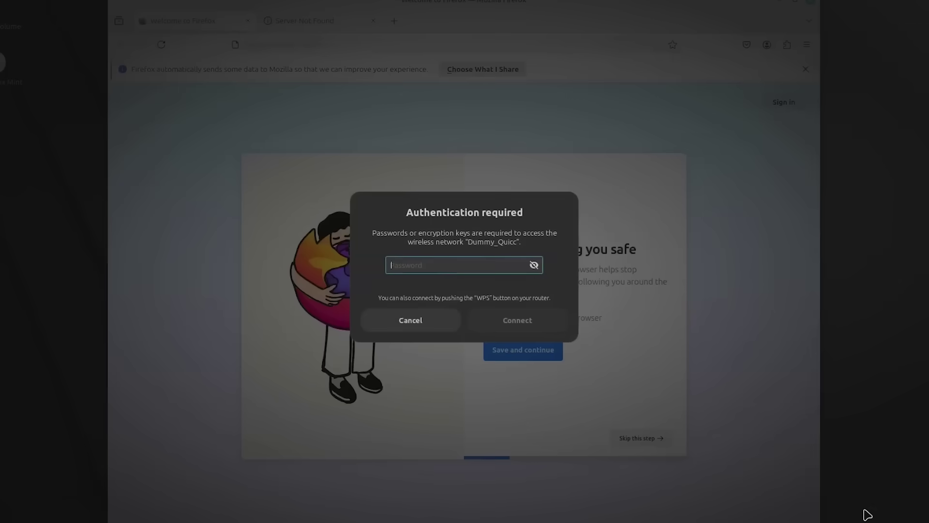
key(Escape)
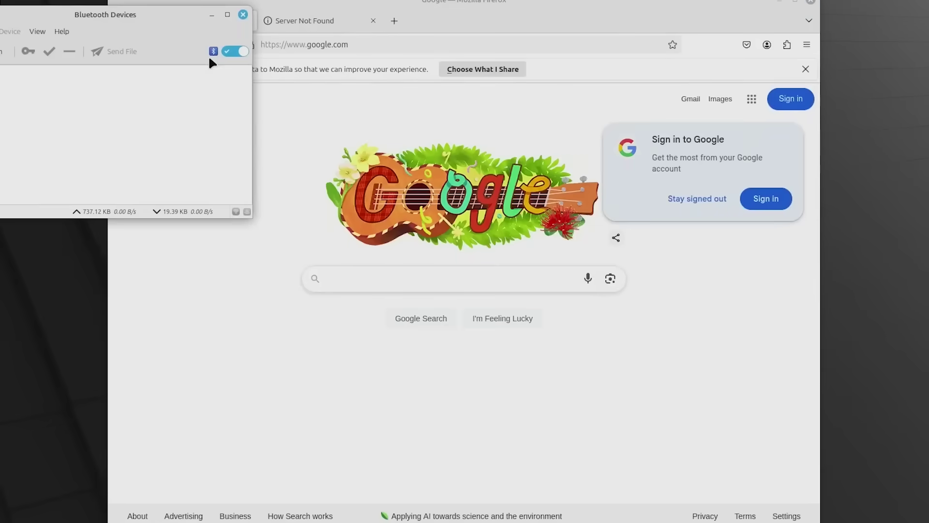
click(244, 14)
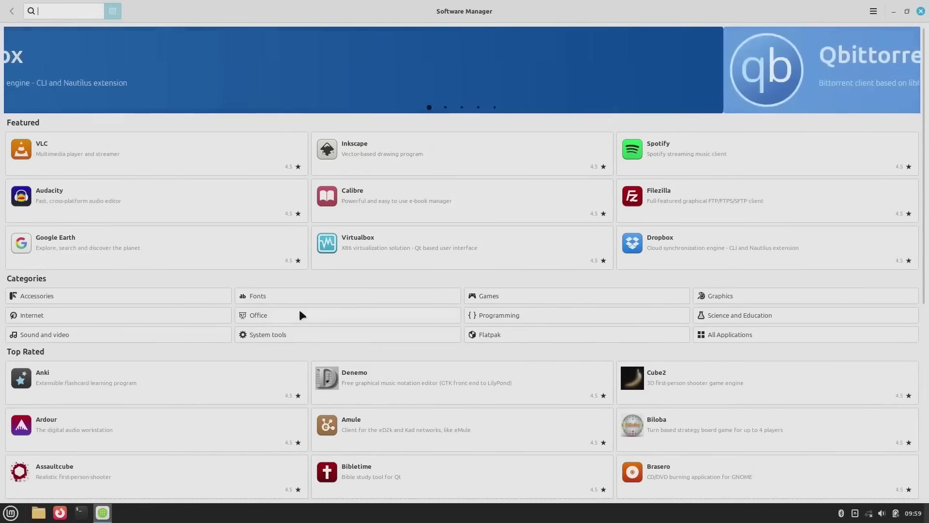
Step: Browse the applications listed in the Office category
click(276, 318)
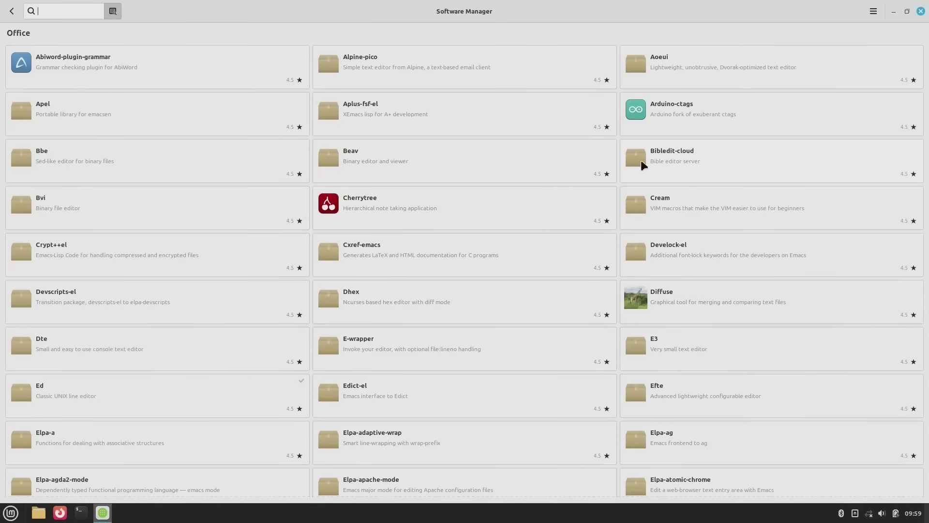
scroll(641, 160, down, 20)
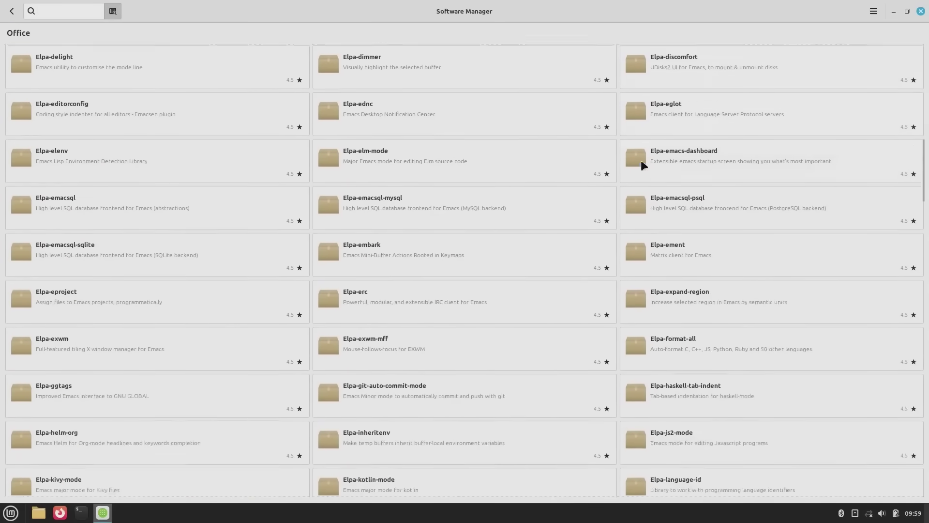
scroll(641, 160, down, 15)
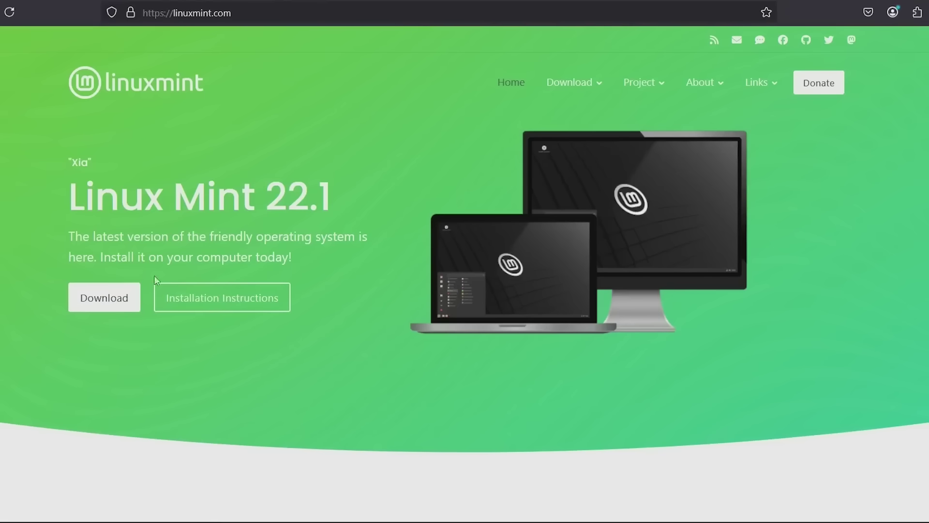
Step: Review the Mint 22.1 Cinnamon and Xfce editions, then highlight Rufus's 'Create bootable USB drives the easy way' tagline
click(121, 293)
scroll(471, 246, down, 4)
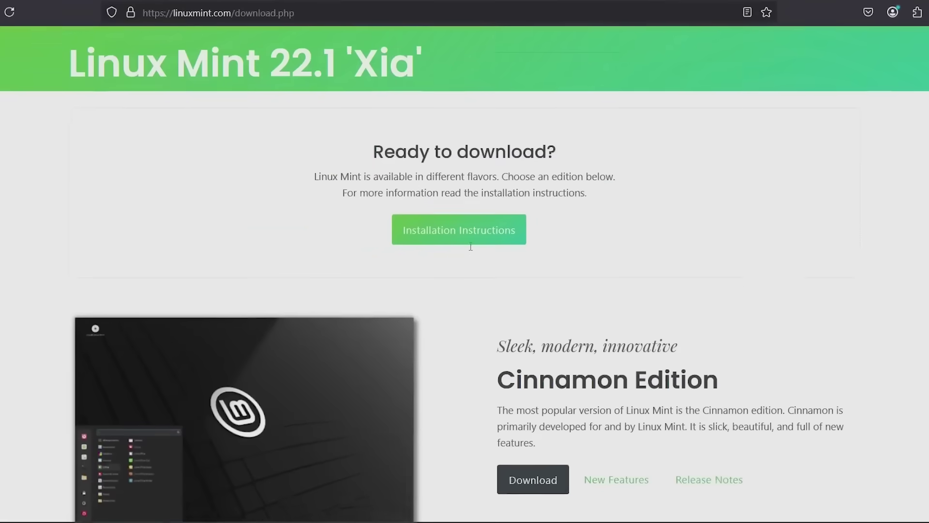
scroll(472, 251, down, 2)
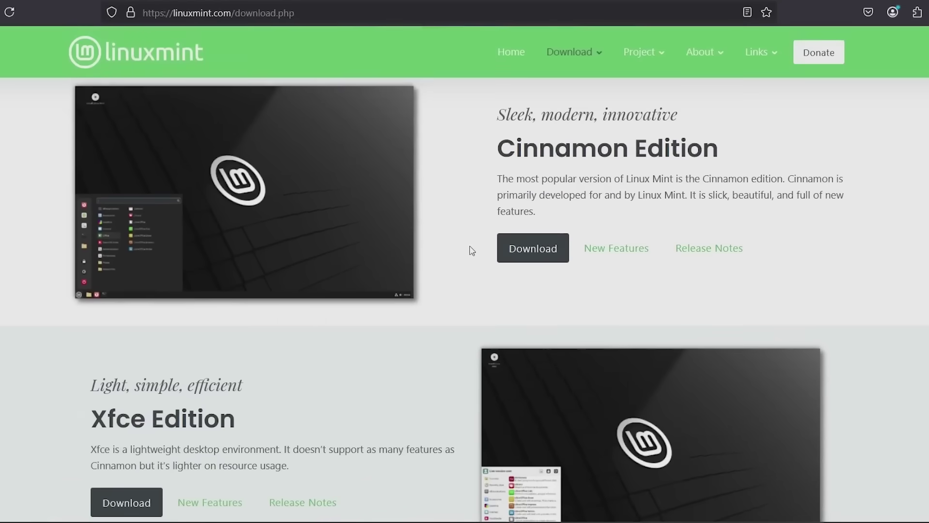
scroll(472, 251, down, 3)
triple_click(202, 247)
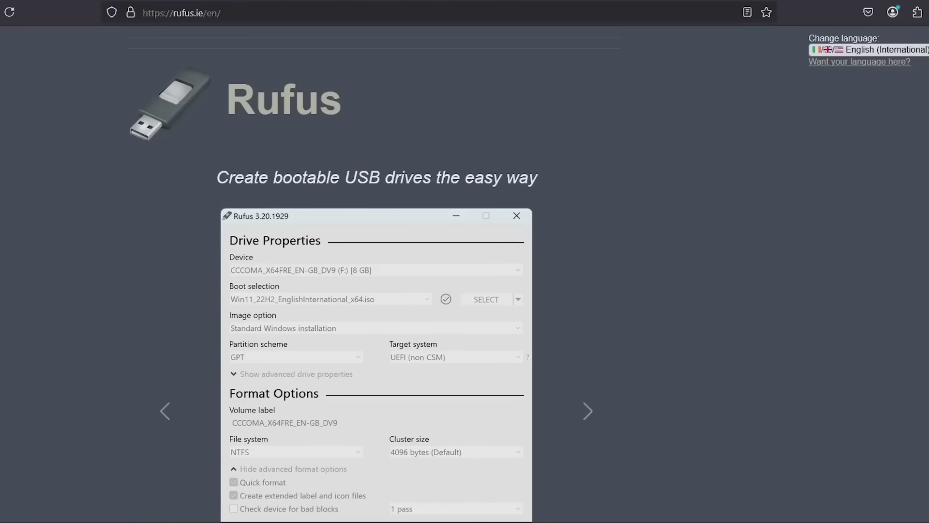
scroll(613, 165, down, 1)
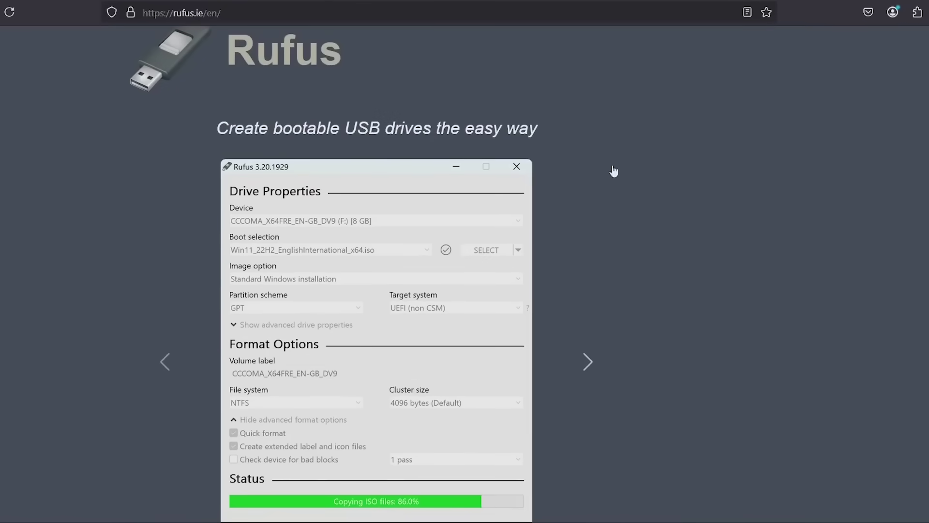
triple_click(386, 130)
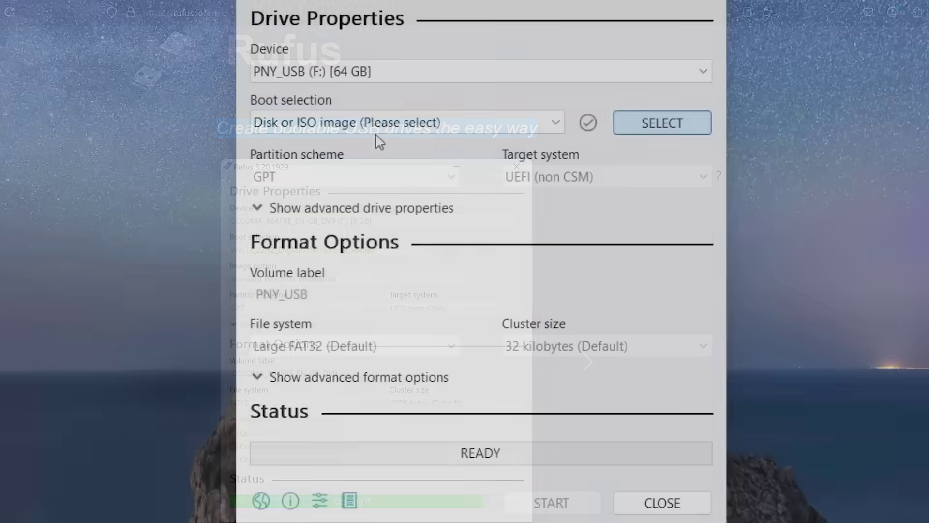
Step: Load linuxmint-22.1-cinnamon-64bit.iso into Rufus and set the partition scheme to GPT
click(664, 123)
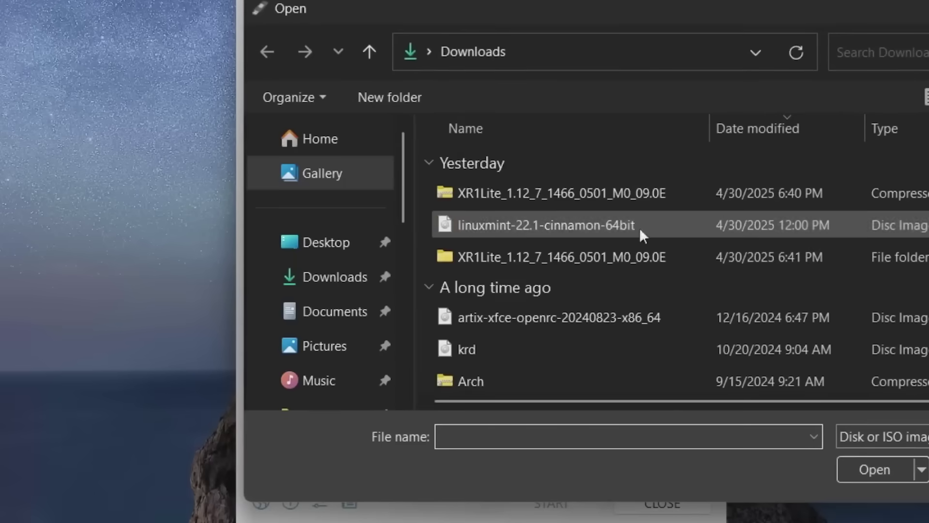
double_click(549, 231)
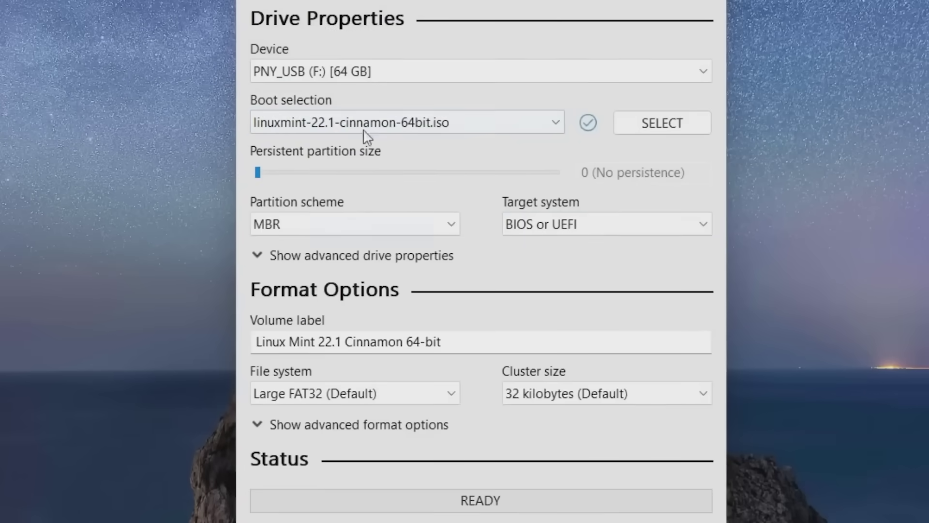
click(434, 231)
click(413, 264)
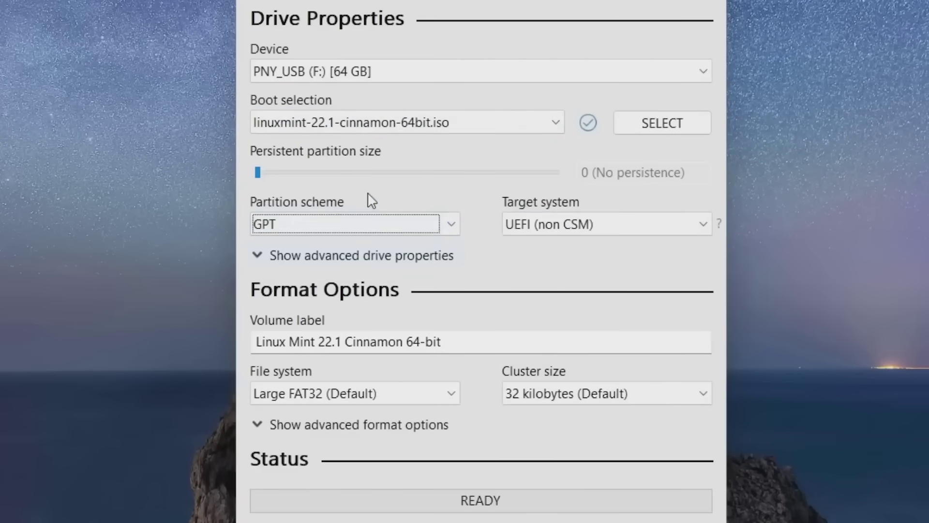
key(shift+Tab)
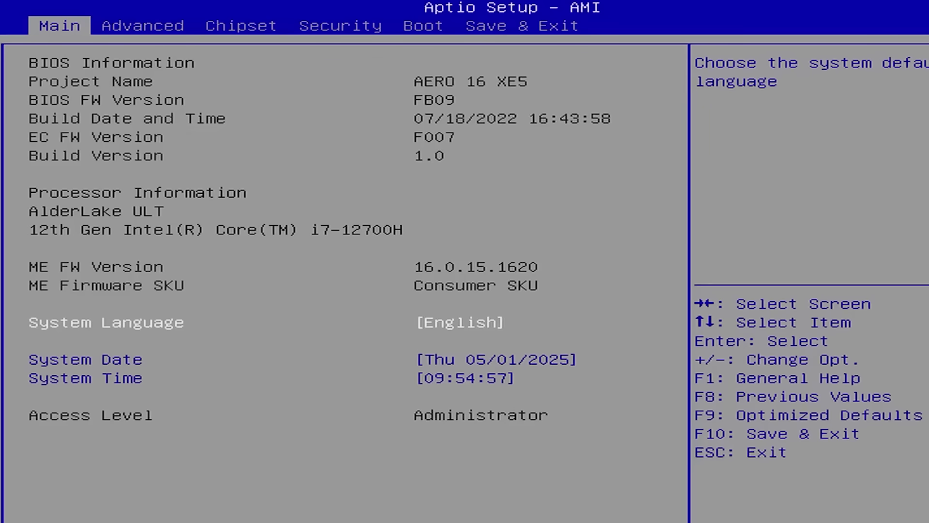
Step: Set the USB drive as the first boot option in the Boot settings
key(Right)
key(Right)
key(Right)
key(Right)
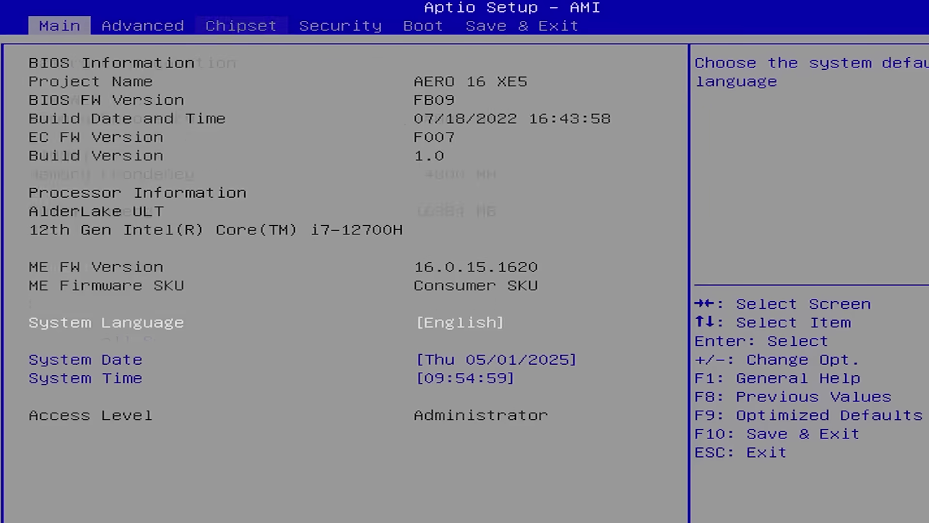
key(Return)
key(Down)
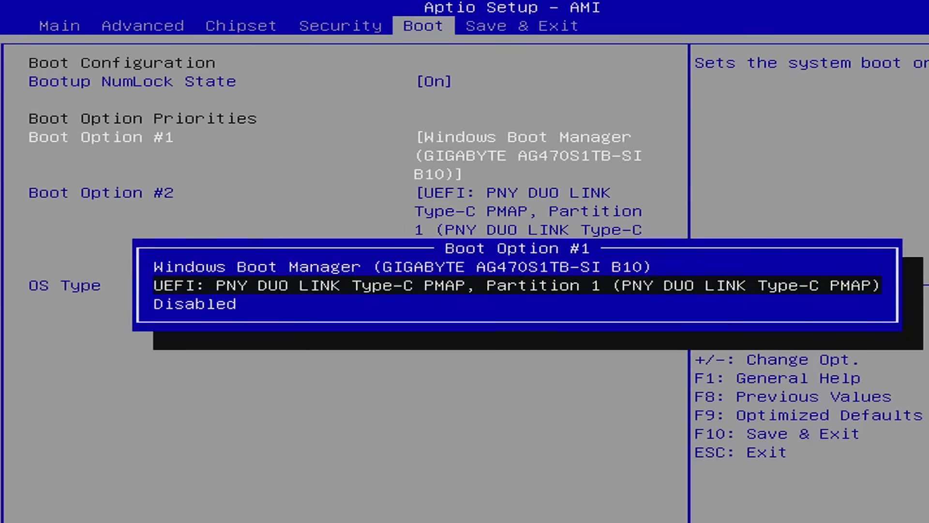
key(Return)
Step: Save changes and reset, then boot the standard Linux Mint GRUB entry
key(Right)
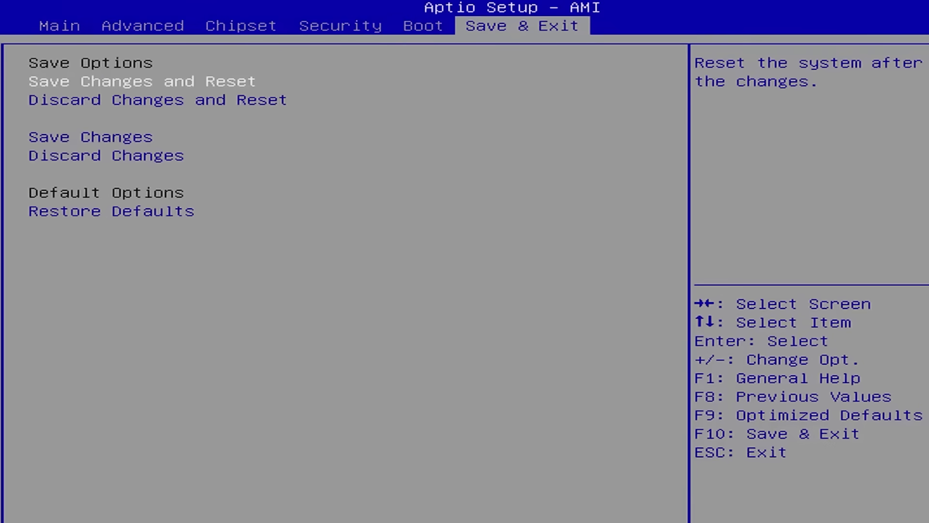
key(Return)
key(Return)
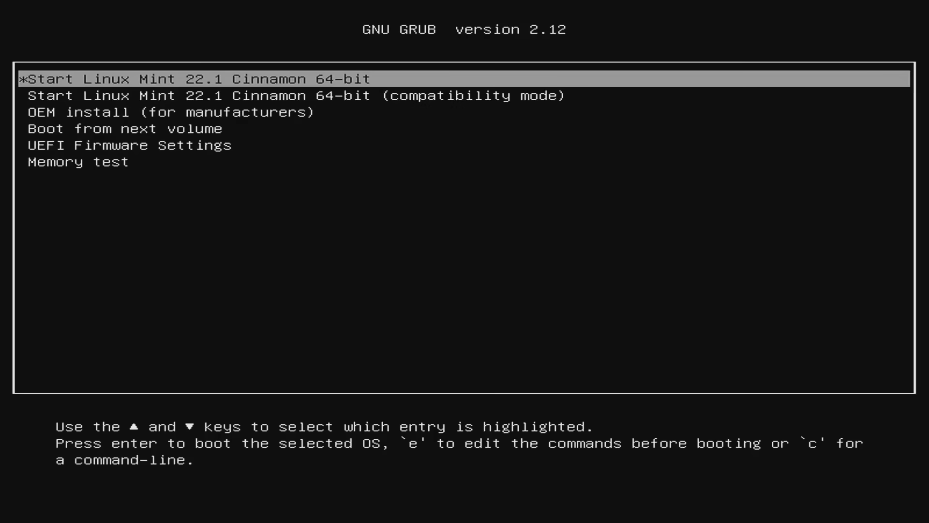
key(Down)
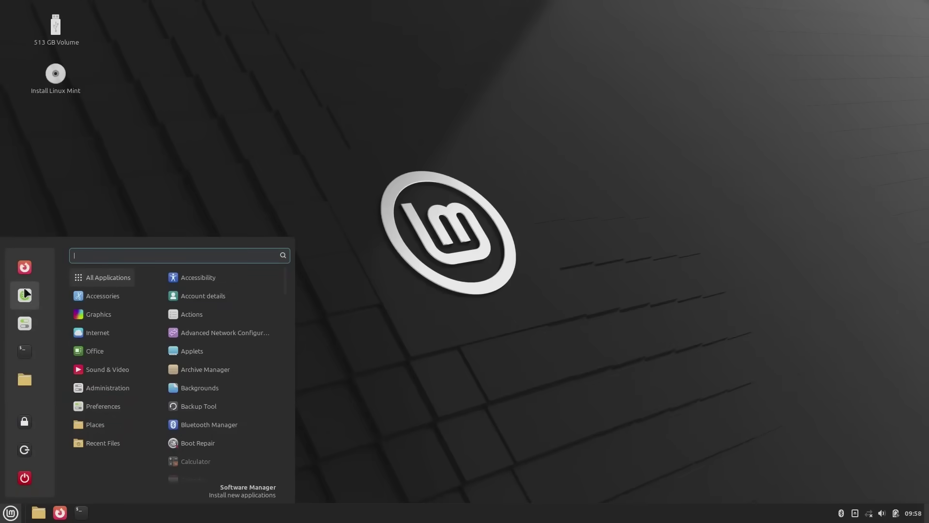
Step: Launch Software Manager, maximize it, and show the Office category
click(25, 300)
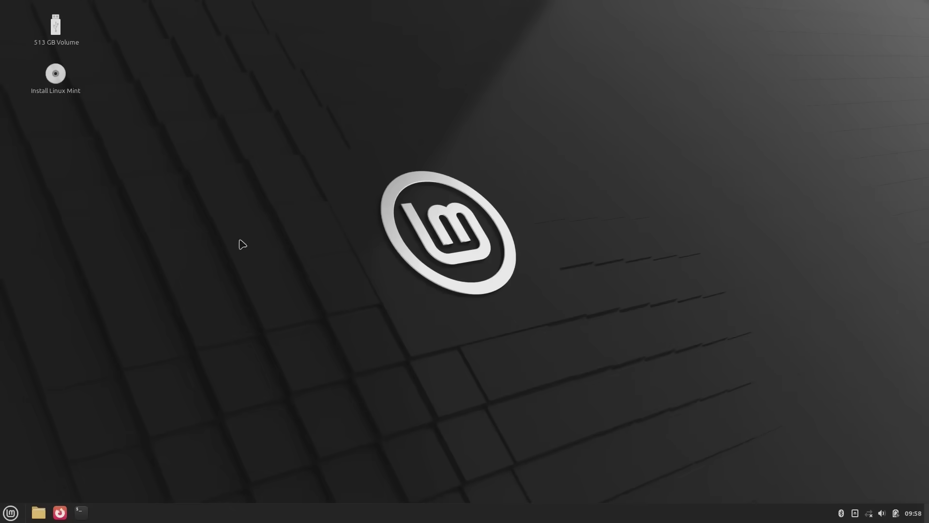
click(637, 87)
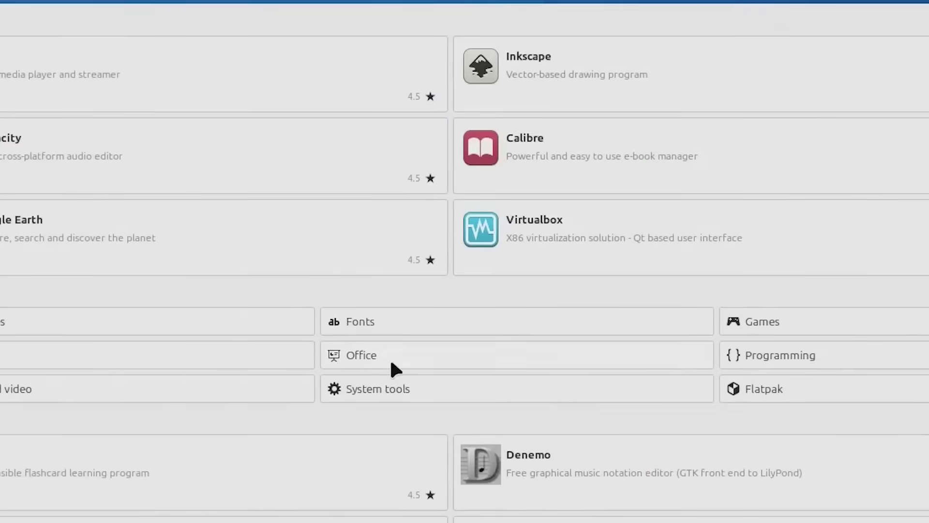
click(391, 363)
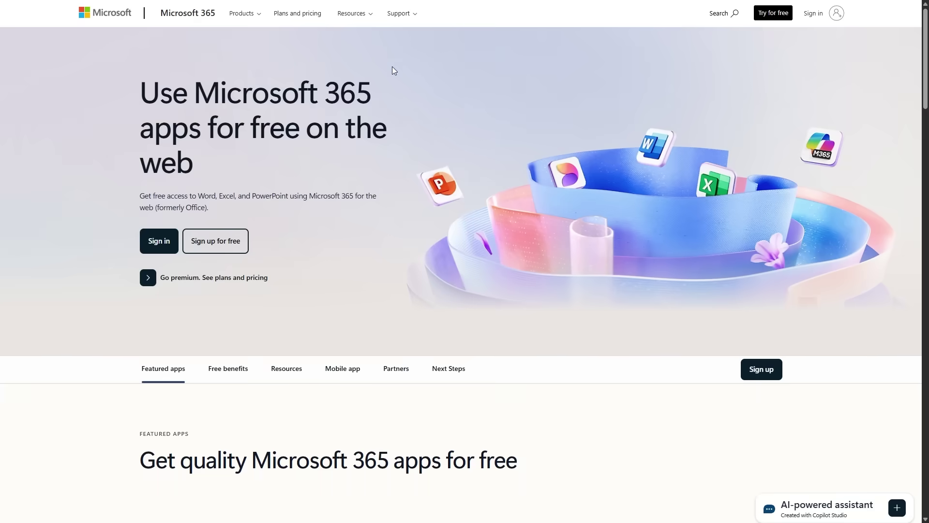
scroll(844, 300, down, 4)
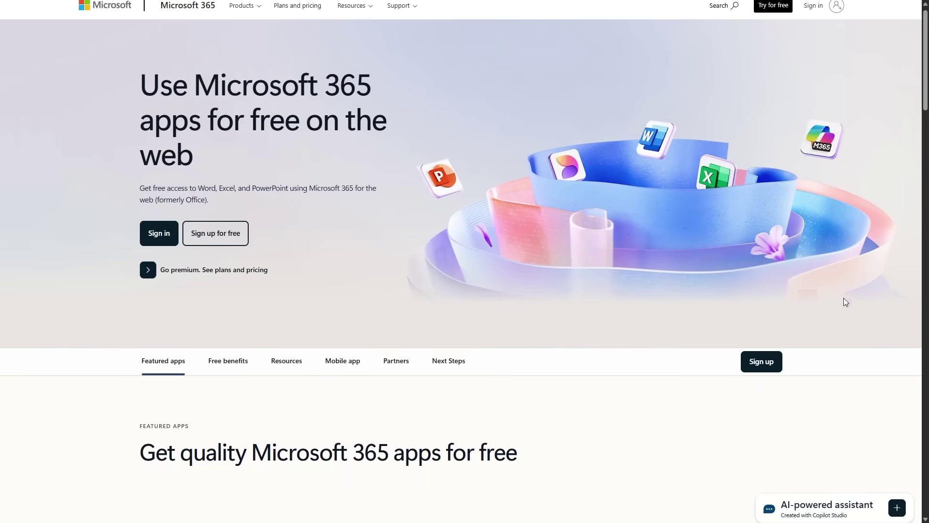
scroll(845, 301, down, 3)
scroll(845, 301, down, 4)
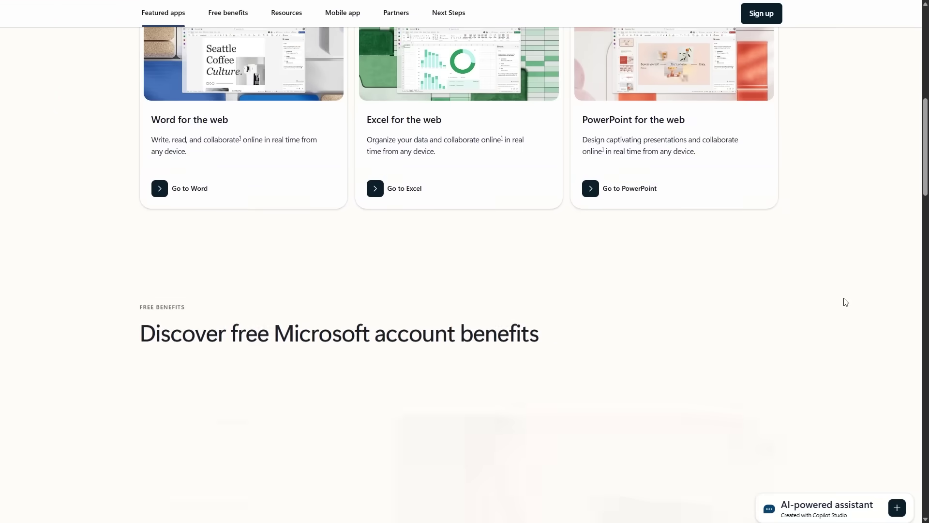
scroll(844, 301, down, 5)
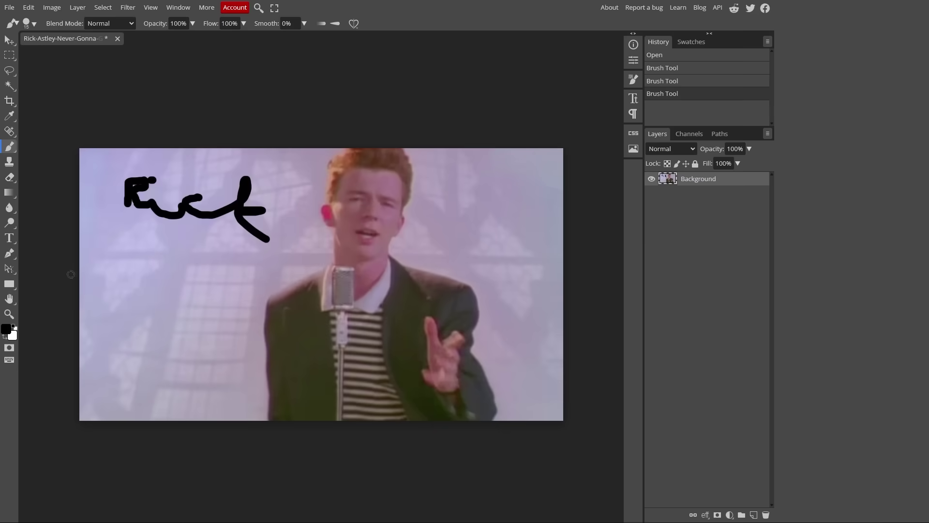
Step: Brush the words 'Rick' and 'Rolled' in black strokes across the video still
mouse_move(110, 266)
mouse_down()
mouse_move(239, 254)
mouse_move(271, 268)
mouse_up()
drag(290, 252, 293, 274)
drag(298, 196, 300, 289)
drag(271, 248, 296, 257)
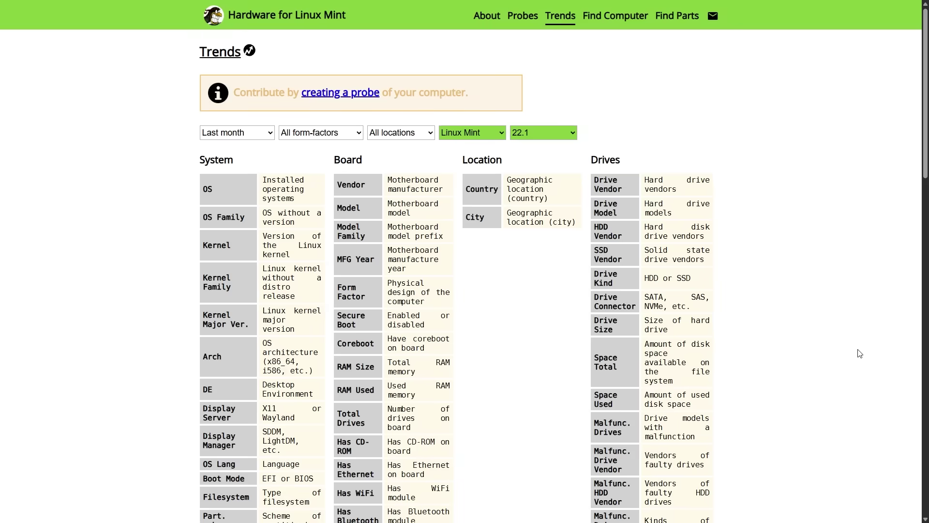
scroll(861, 349, down, 3)
scroll(861, 349, down, 1)
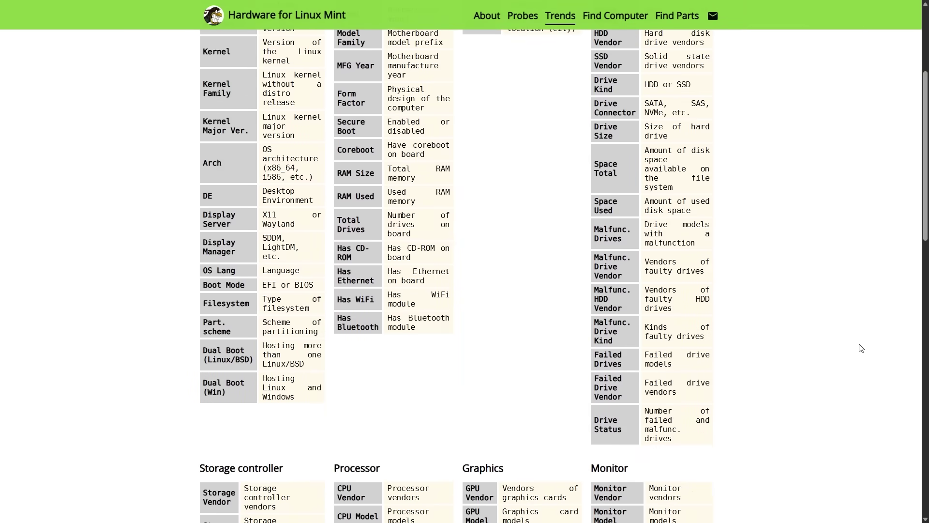
scroll(861, 348, down, 1)
scroll(861, 348, down, 1)
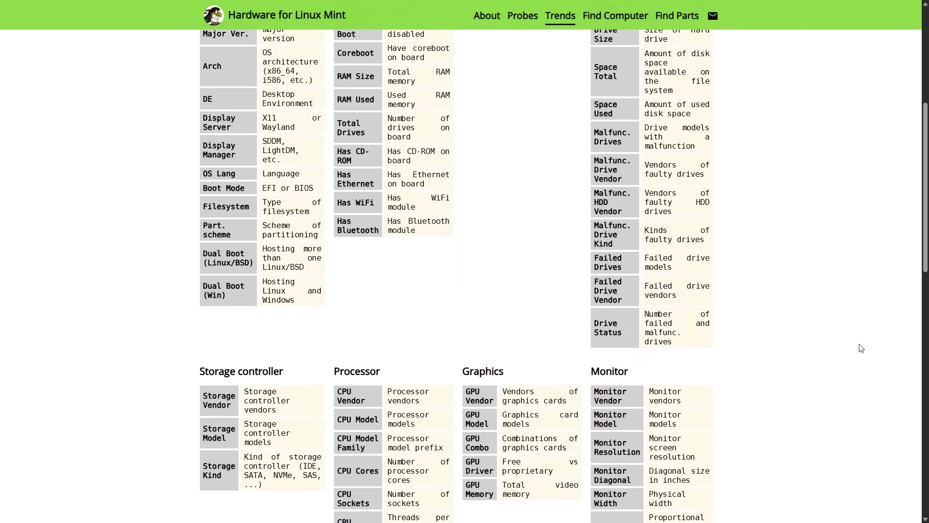
scroll(861, 348, down, 5)
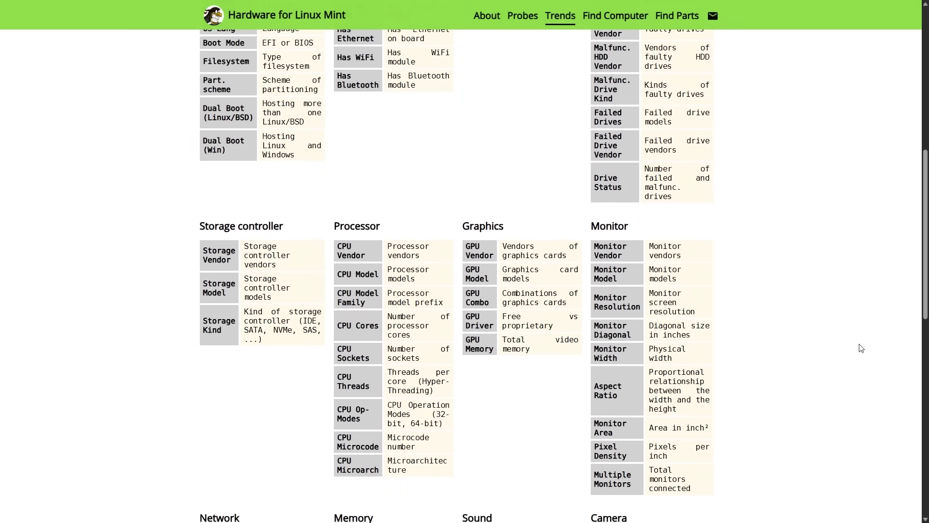
scroll(861, 348, down, 4)
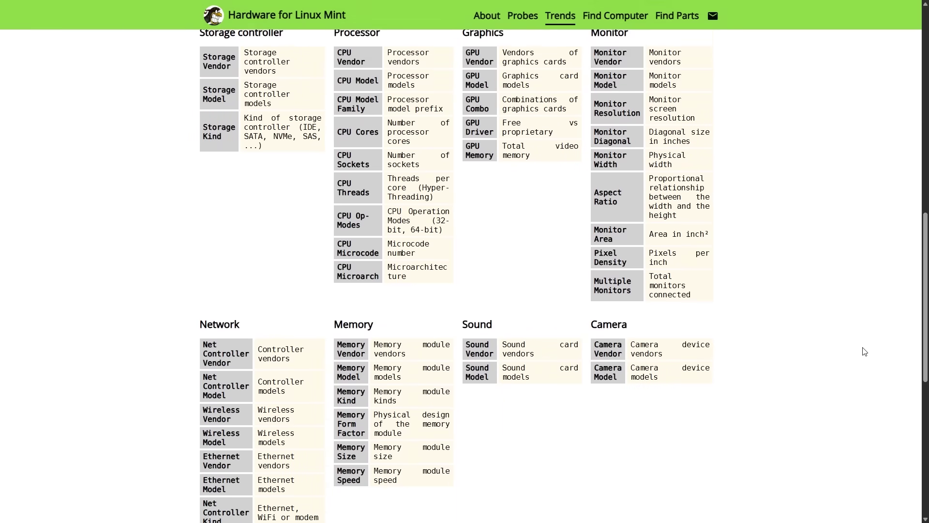
scroll(865, 351, down, 5)
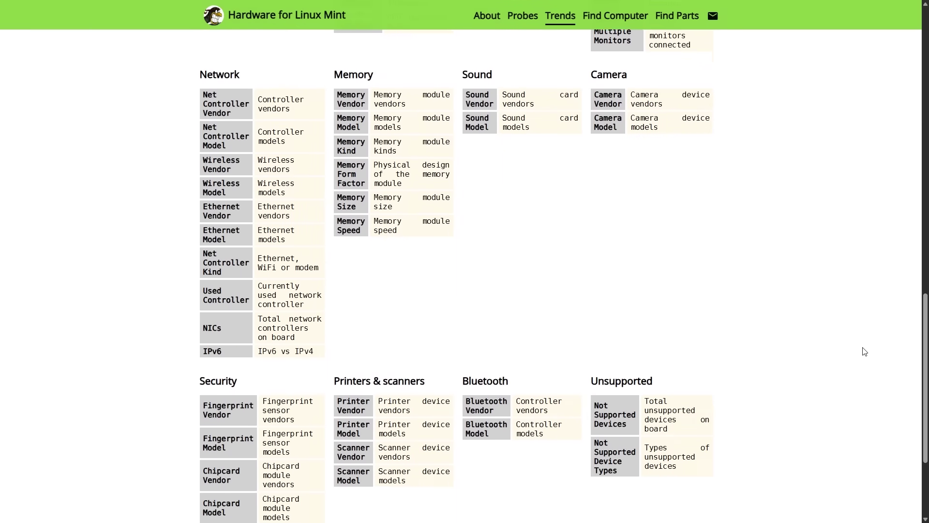
scroll(865, 351, down, 3)
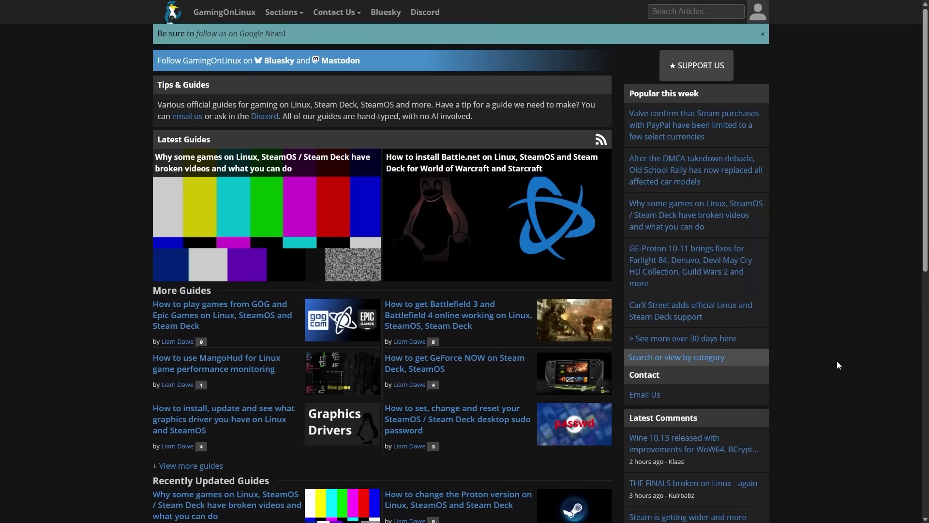
scroll(825, 341, down, 3)
scroll(825, 341, down, 1)
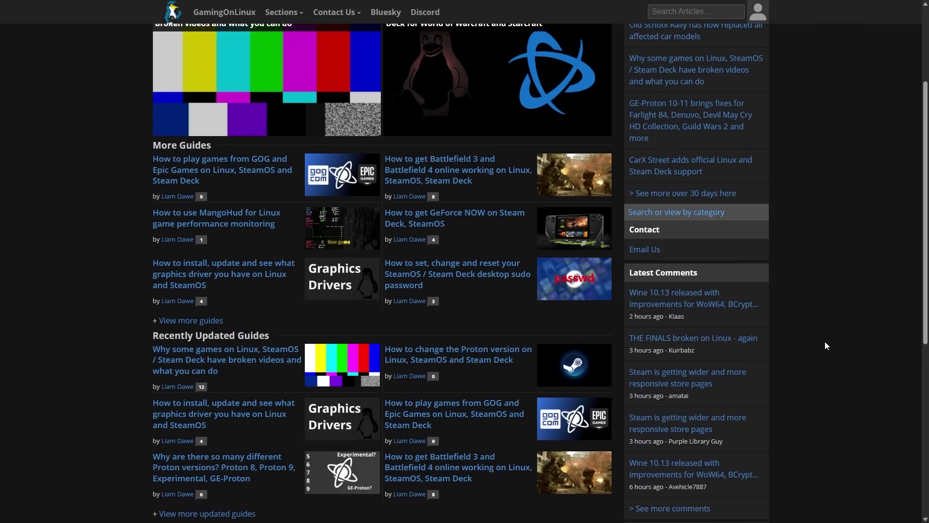
scroll(825, 342, down, 1)
scroll(825, 345, down, 5)
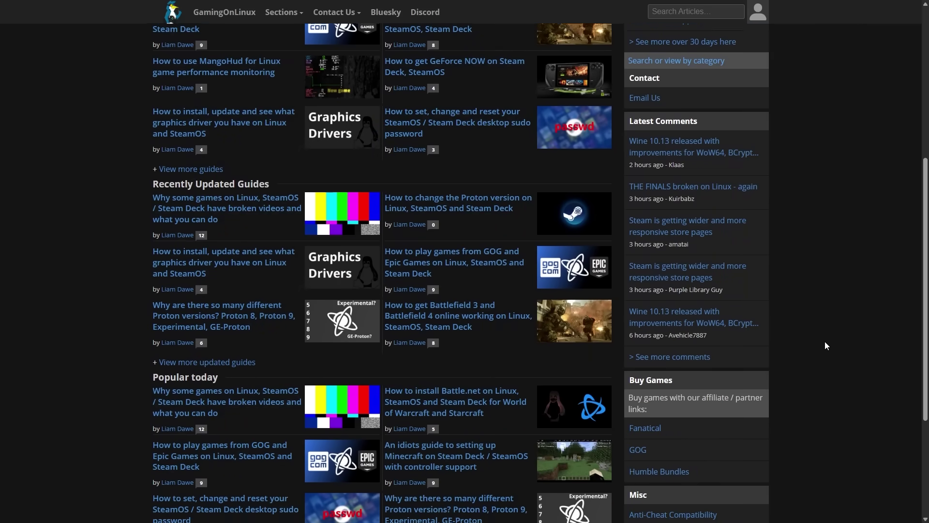
scroll(825, 345, down, 1)
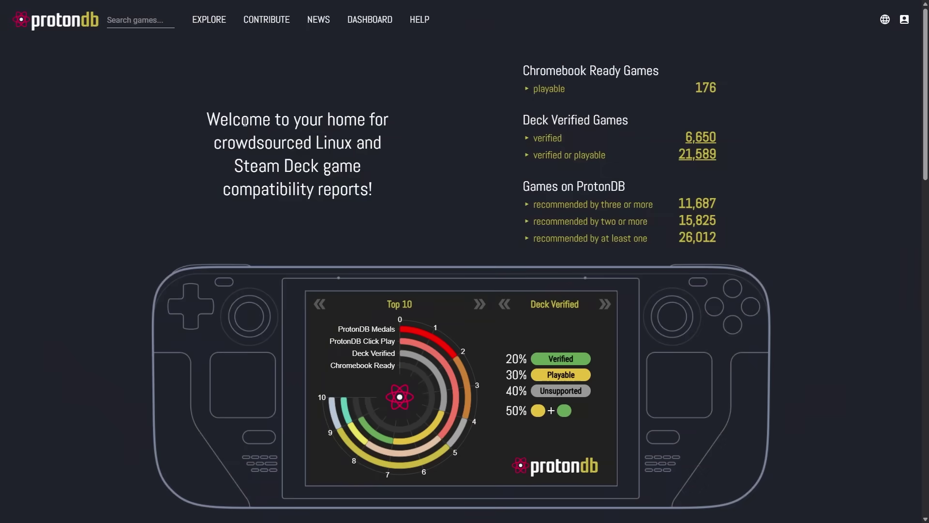
Step: Open ProtonDB's Explore list of most-followed Steam games and scroll through their ratings
click(216, 24)
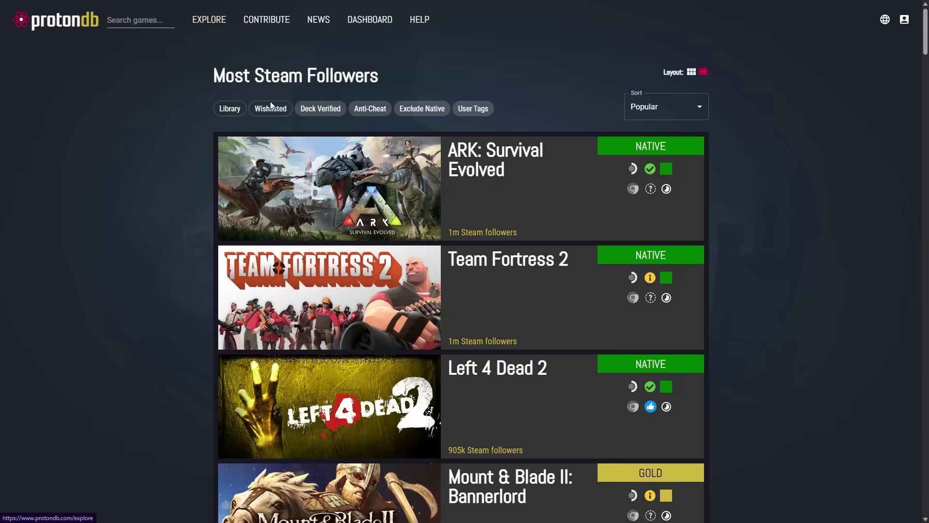
mouse_move(634, 144)
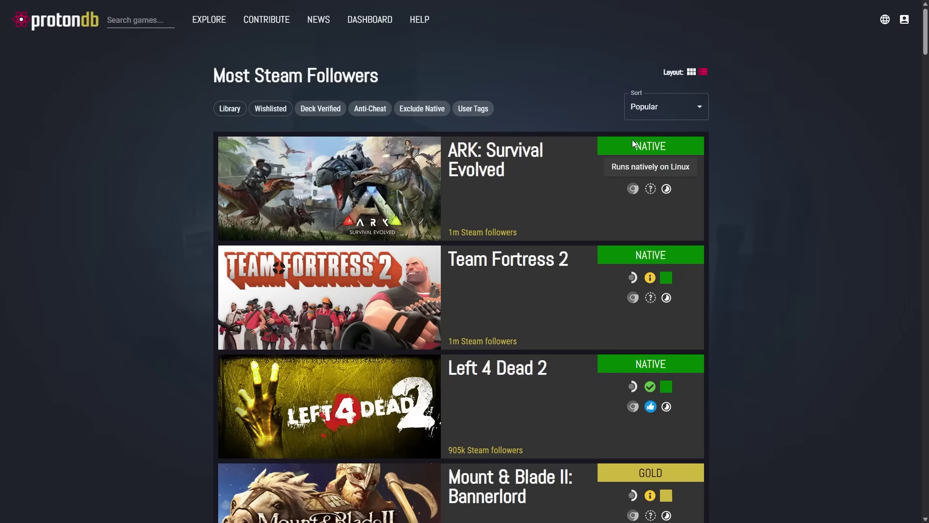
click(675, 144)
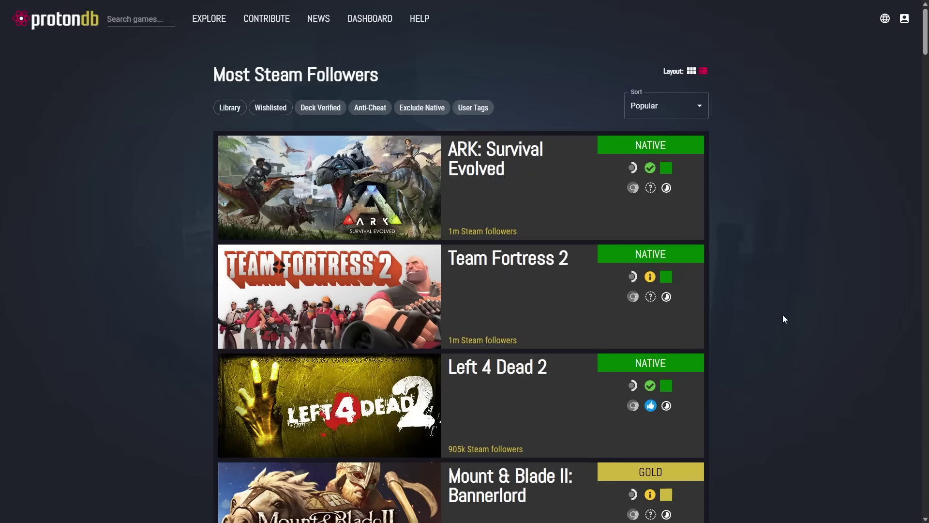
scroll(782, 315, down, 5)
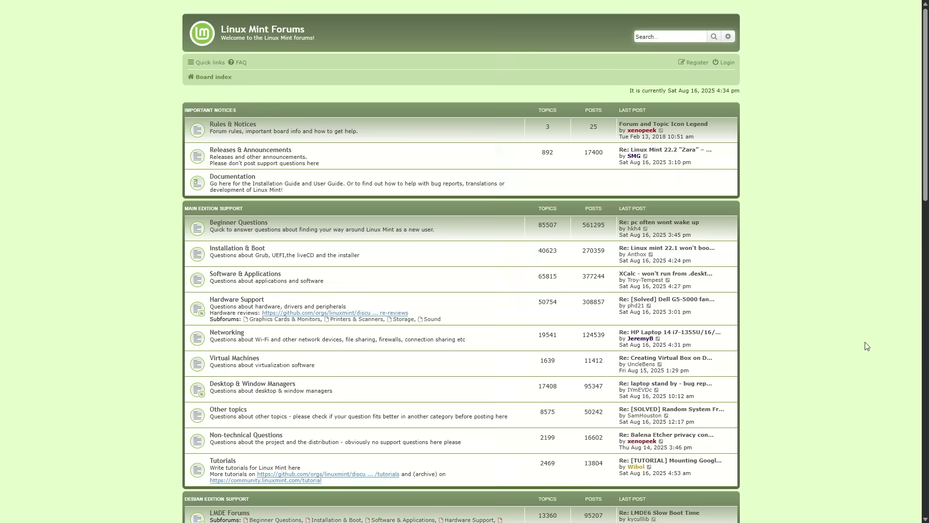
Step: Browse the Mint Forums' Installation & Boot board, then reach ArchWiki's Category:Arch community page via its table of contents
scroll(853, 325, down, 2)
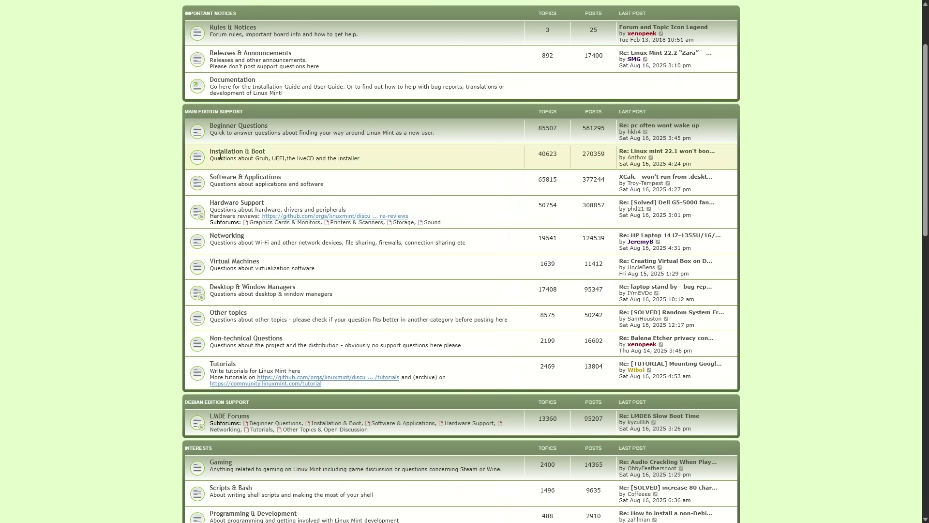
click(227, 154)
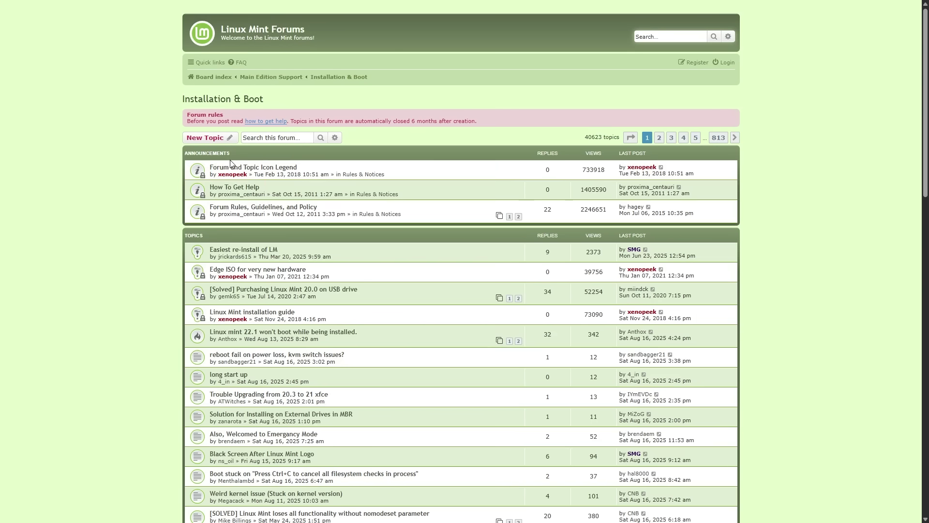
scroll(756, 236, down, 1)
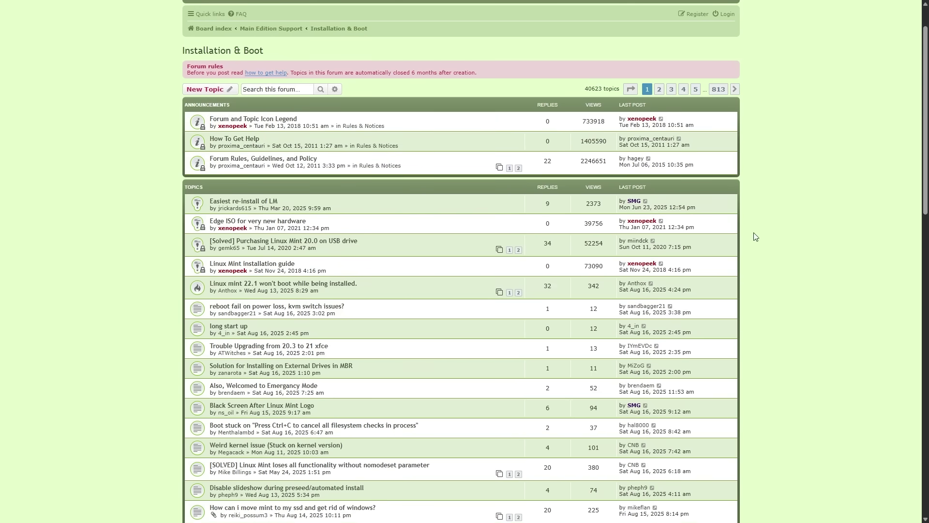
scroll(756, 235, down, 1)
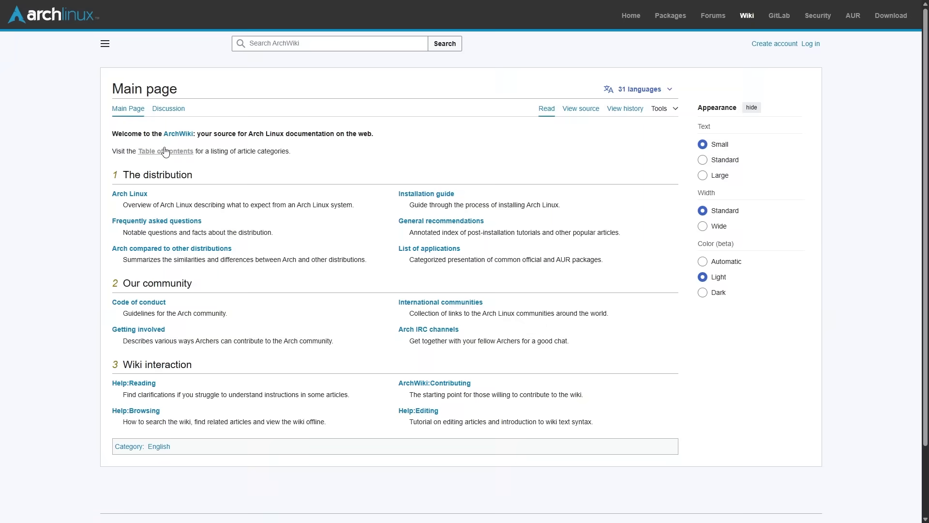
click(164, 152)
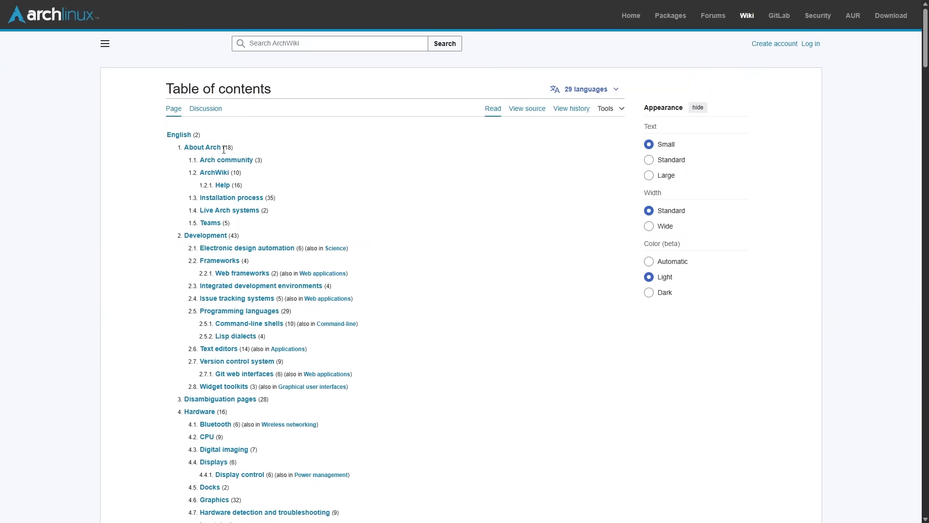
click(221, 160)
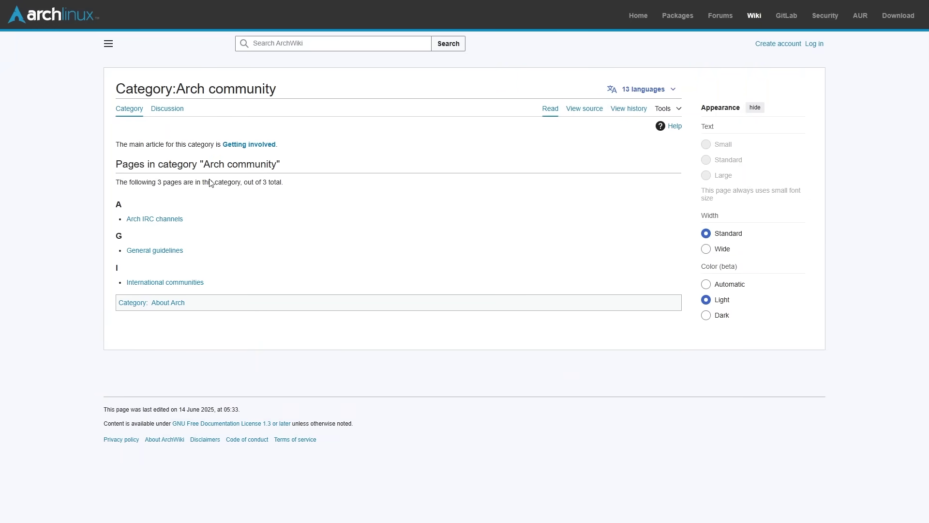
Step: Open the Arch IRC channels page, then play Jetpack Joyride Main Theme in Spotify and minimize it
click(166, 218)
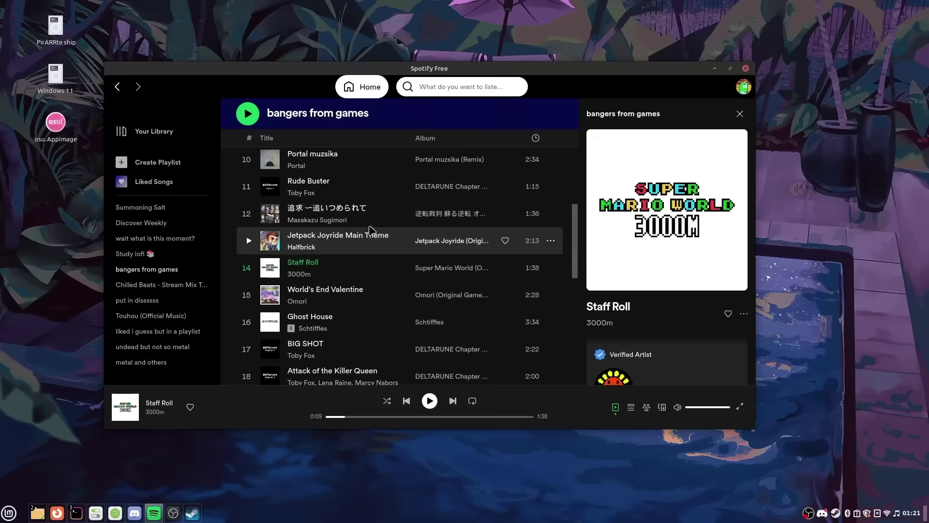
double_click(372, 242)
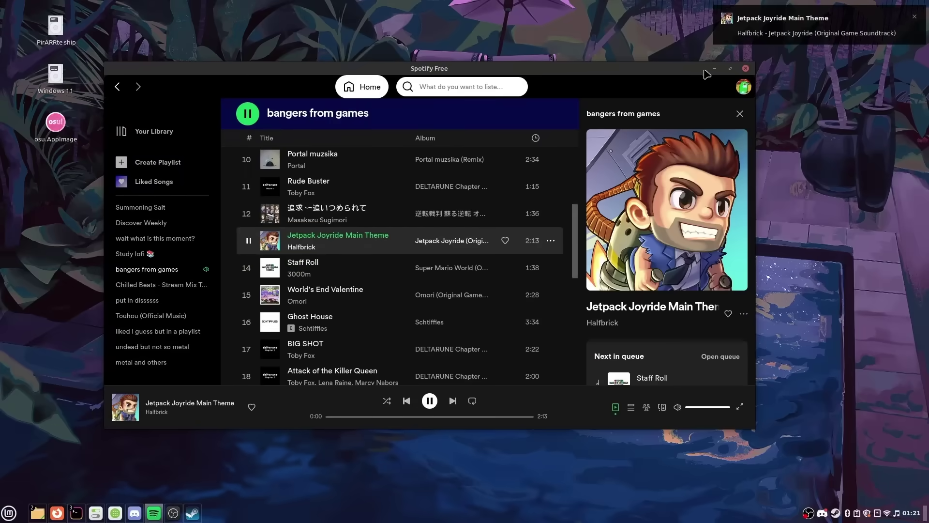
click(715, 69)
Step: Restore the cava, neofetch and htop terminals, with neofetch on top
mouse_move(124, 511)
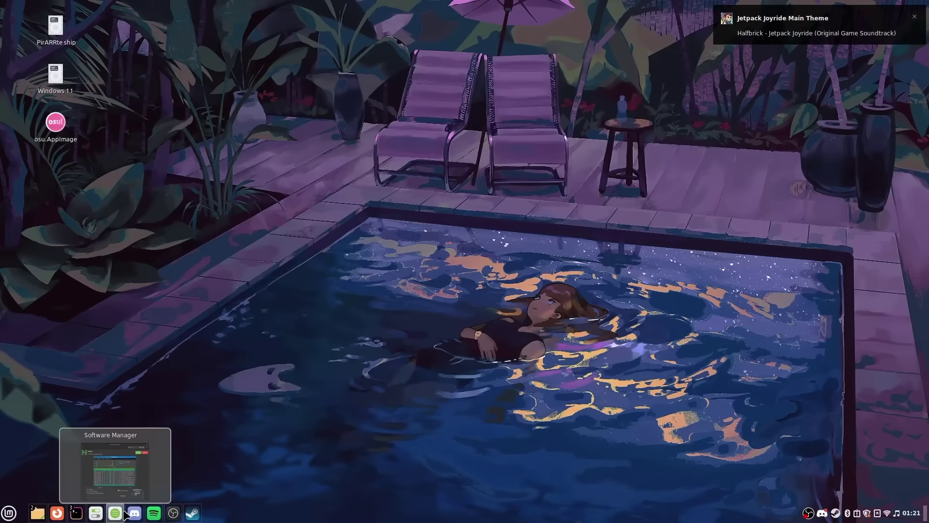
click(54, 468)
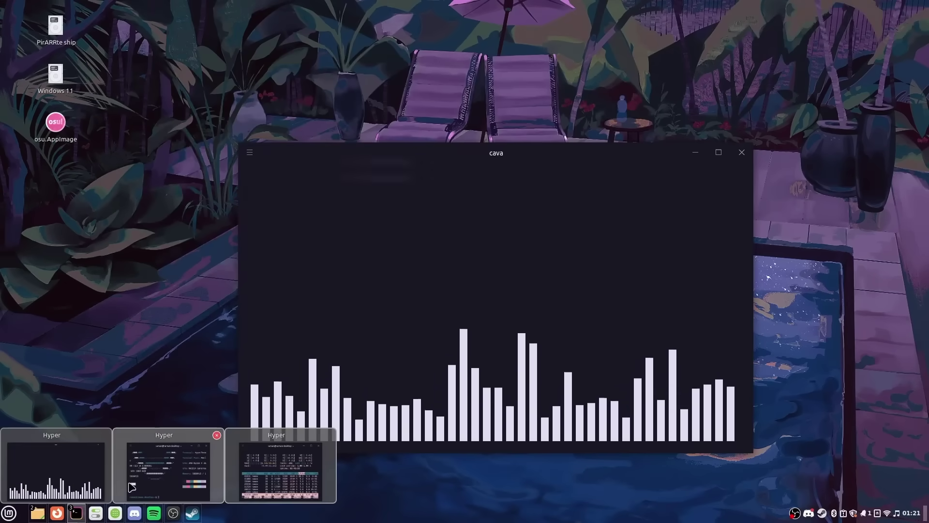
click(166, 467)
click(279, 467)
click(272, 148)
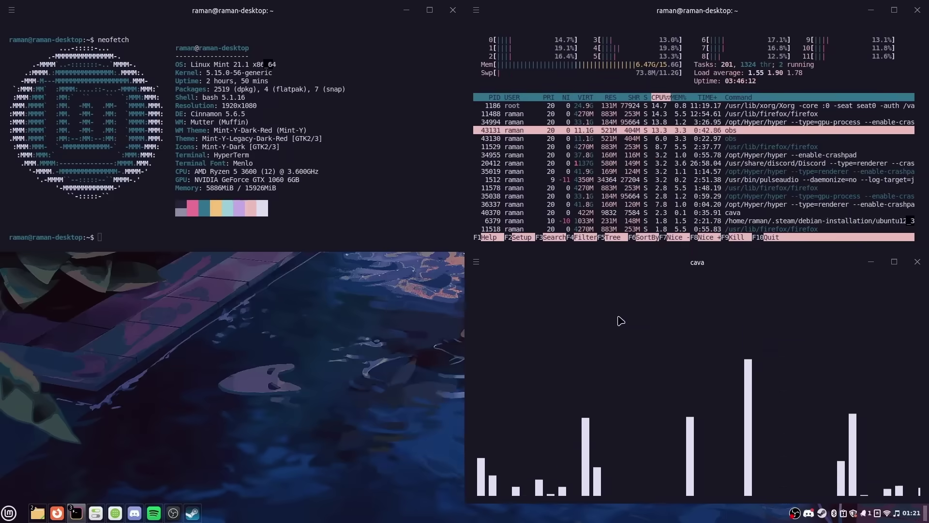
Step: Launch another Hyper terminal from the menu and type 'mapsacci' into it
key(super)
text(hyp)
key(Return)
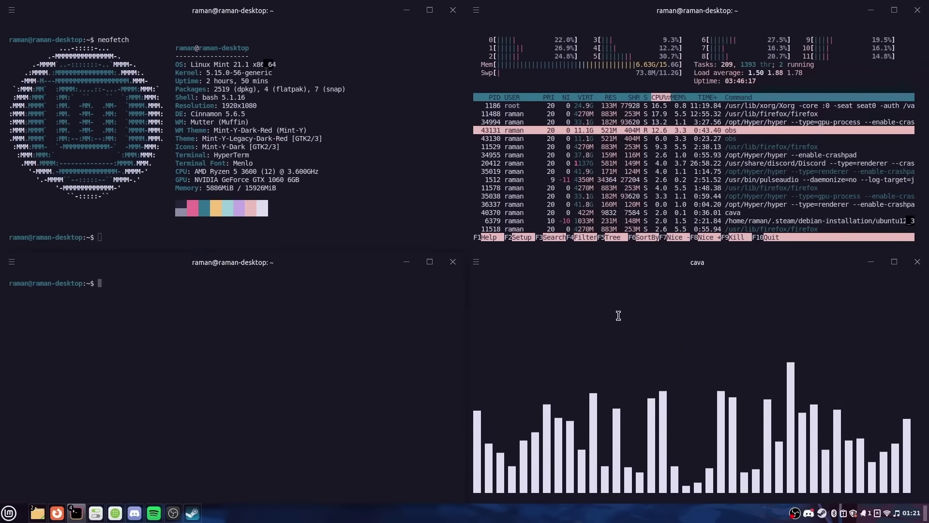
text(a)
key(BackSpace)
text(mapsacci)
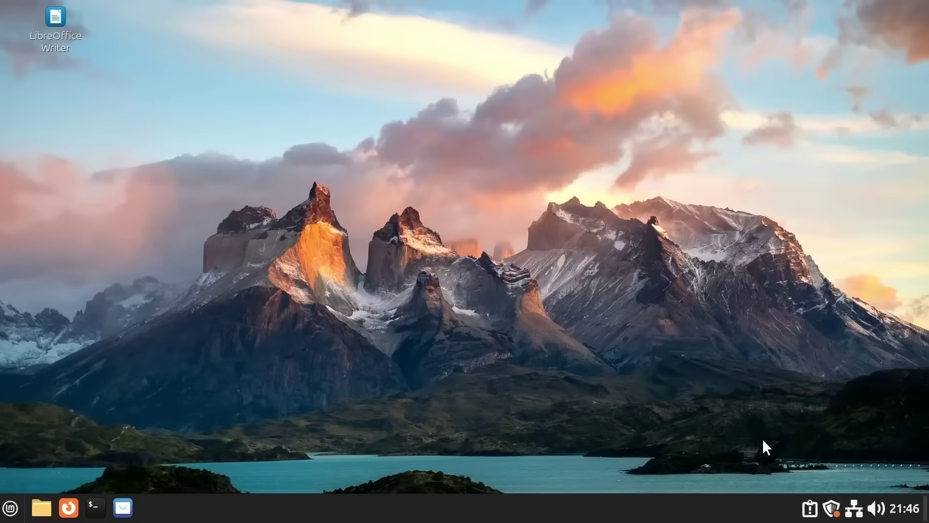
Step: Check System Reports' Timeshift restore setup recommendation, then minimize the System Reports window
click(811, 509)
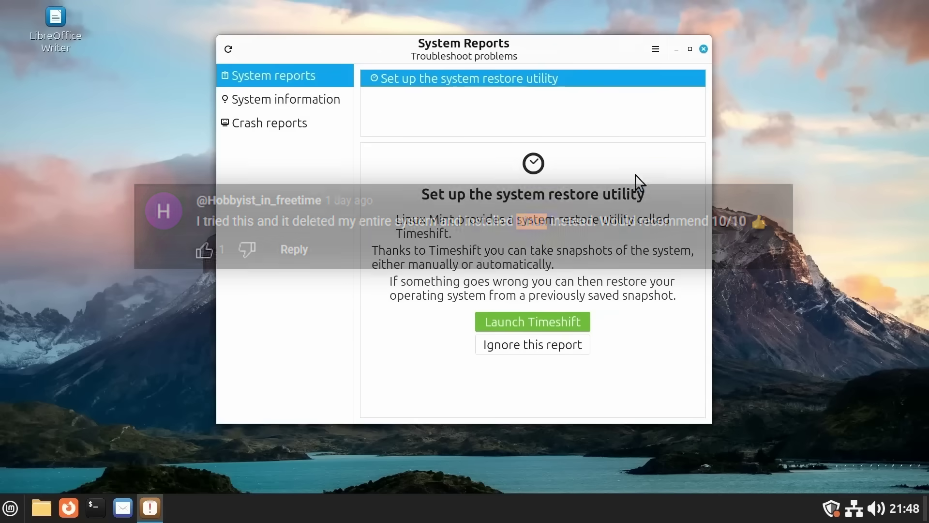
click(676, 49)
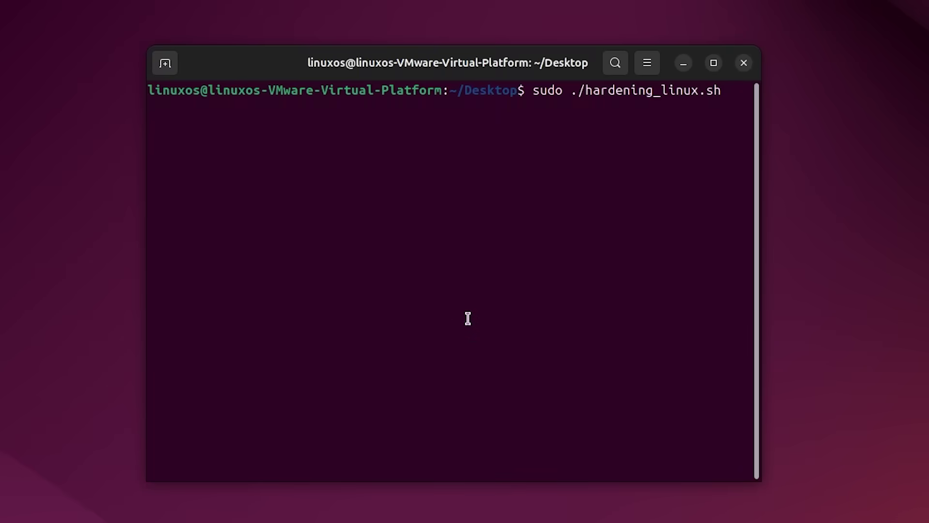
Step: Run sudo ./hardening_linux.sh and authenticate with the sudo password
key(Return)
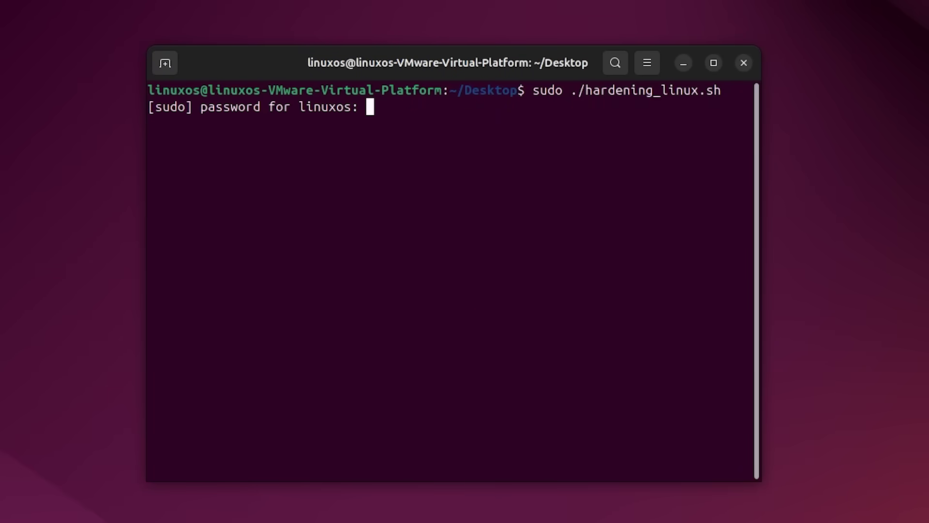
key(Return)
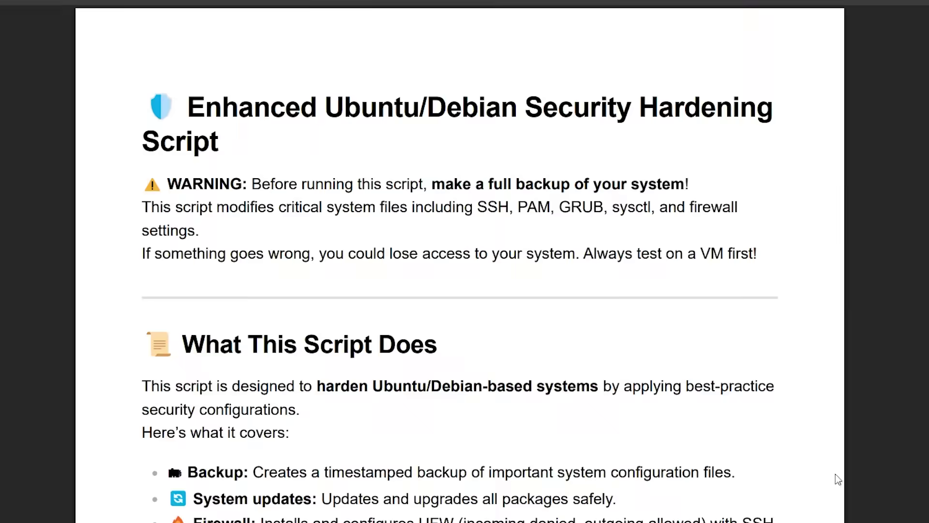
Step: Scroll through the hardening script guide down to its Backup & Restore section
scroll(460, 262, down, 10)
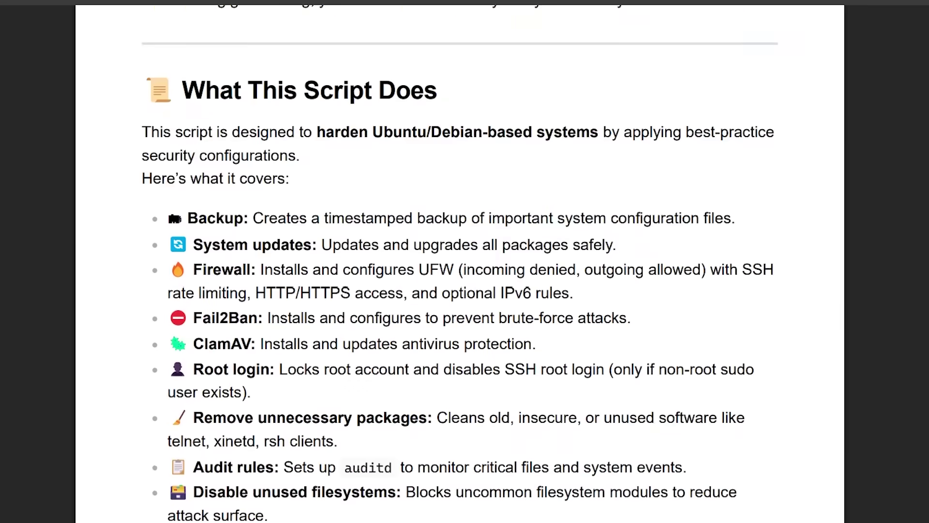
scroll(459, 261, down, 7)
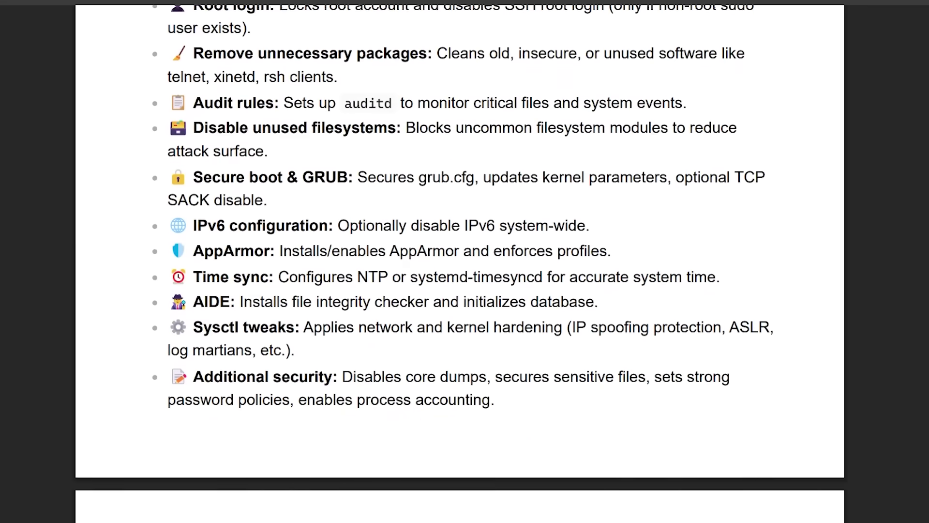
scroll(459, 261, down, 10)
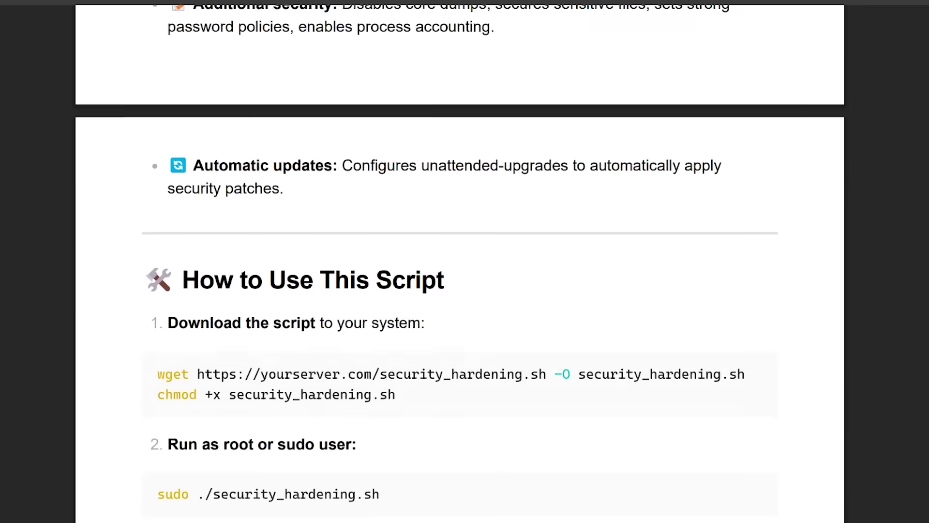
scroll(460, 261, down, 10)
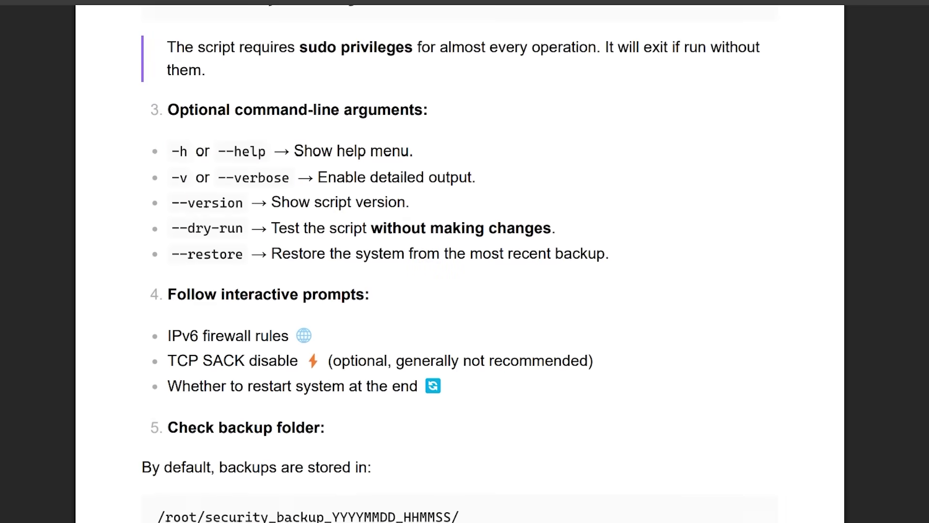
scroll(460, 261, down, 10)
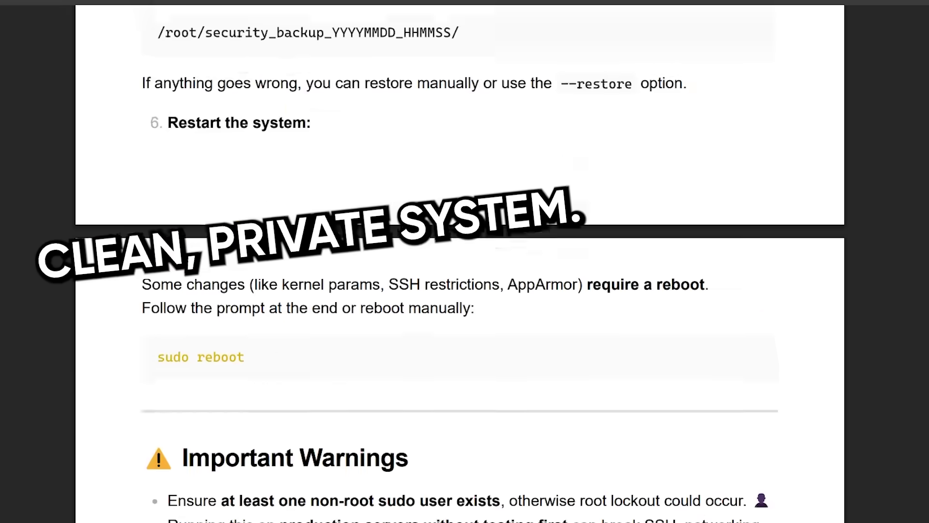
scroll(460, 261, down, 6)
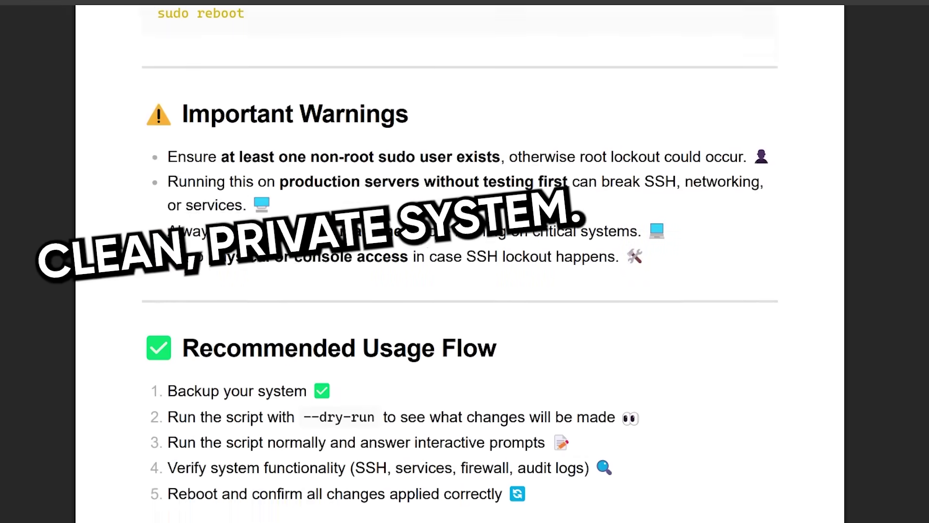
scroll(460, 262, down, 8)
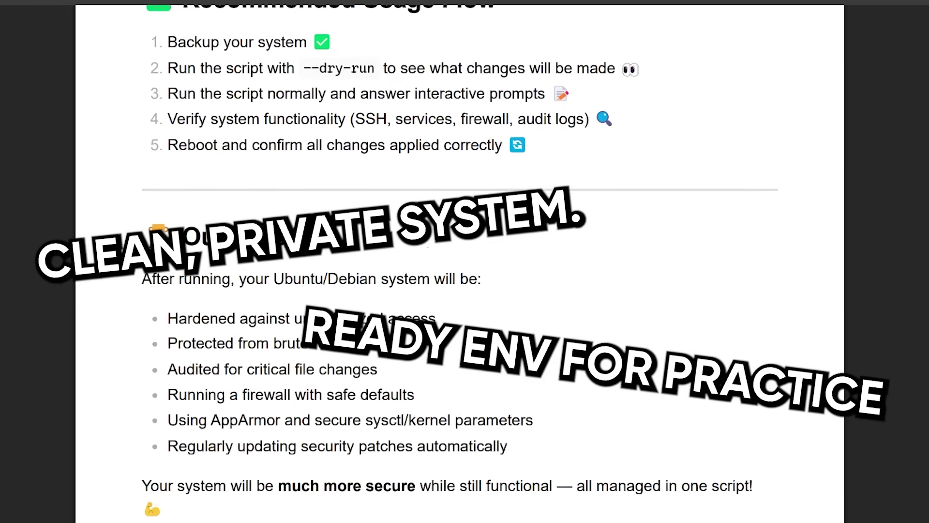
scroll(460, 261, down, 8)
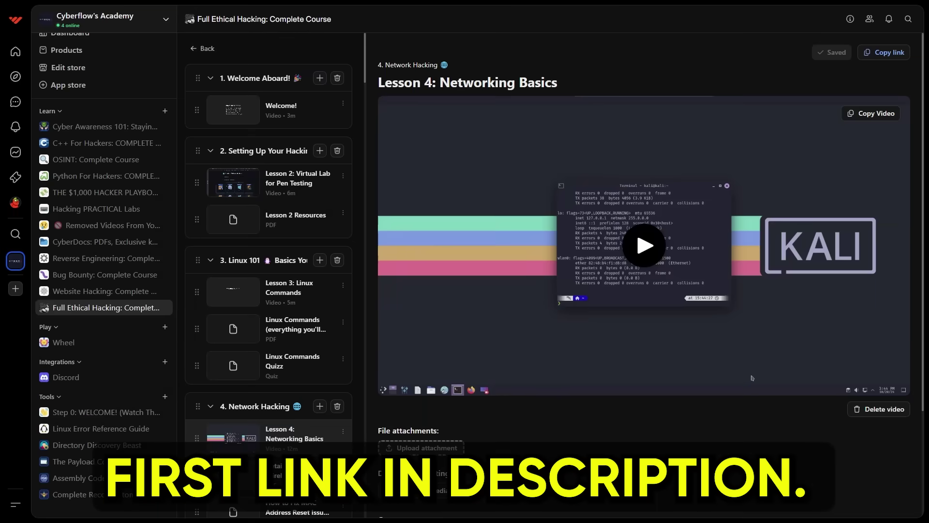
Step: Scroll through the course lessons and the $1,000 Hacker Playbook PDF to page 4
scroll(269, 291, down, 2)
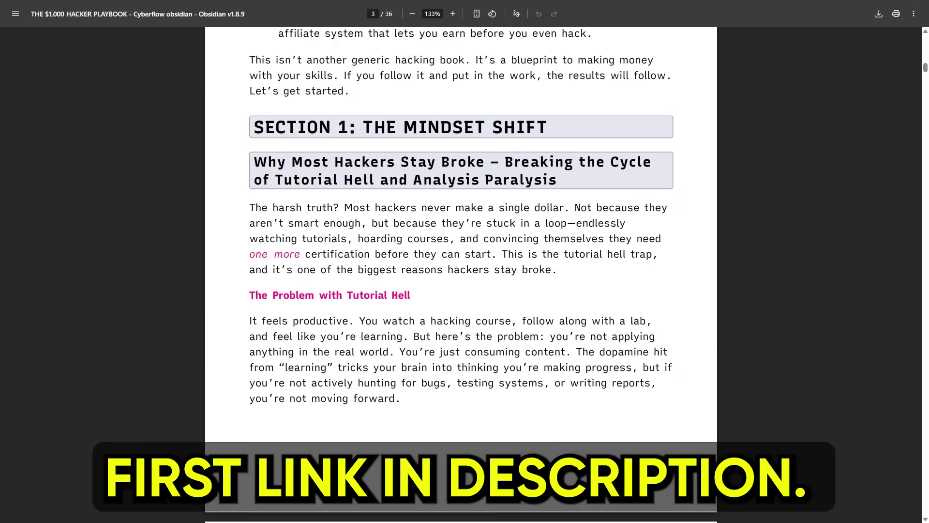
scroll(461, 274, down, 10)
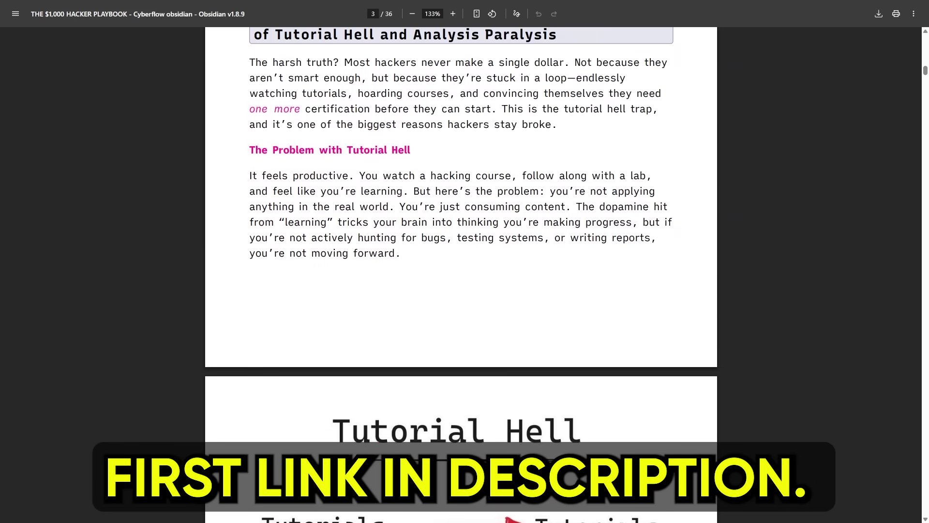
scroll(461, 274, down, 15)
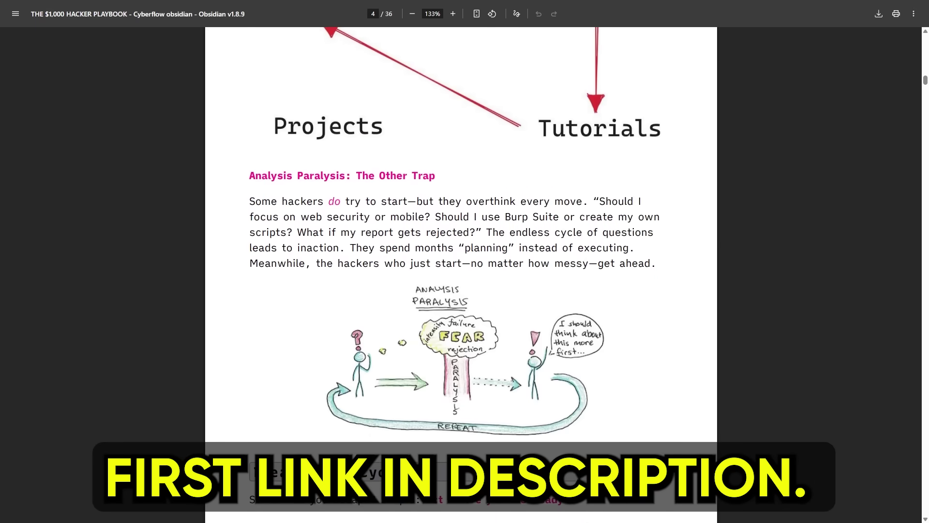
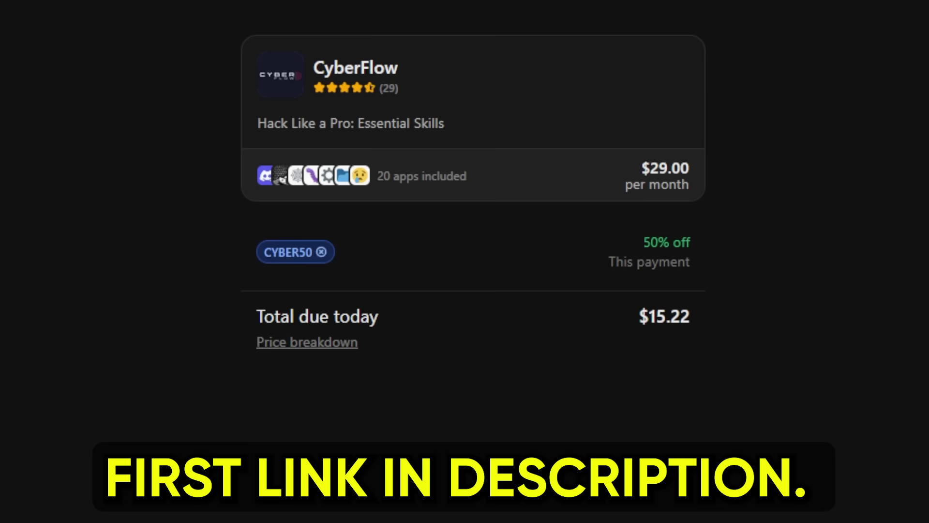
mouse_move(609, 262)
mouse_down()
mouse_move(633, 262)
mouse_move(615, 262)
mouse_up()
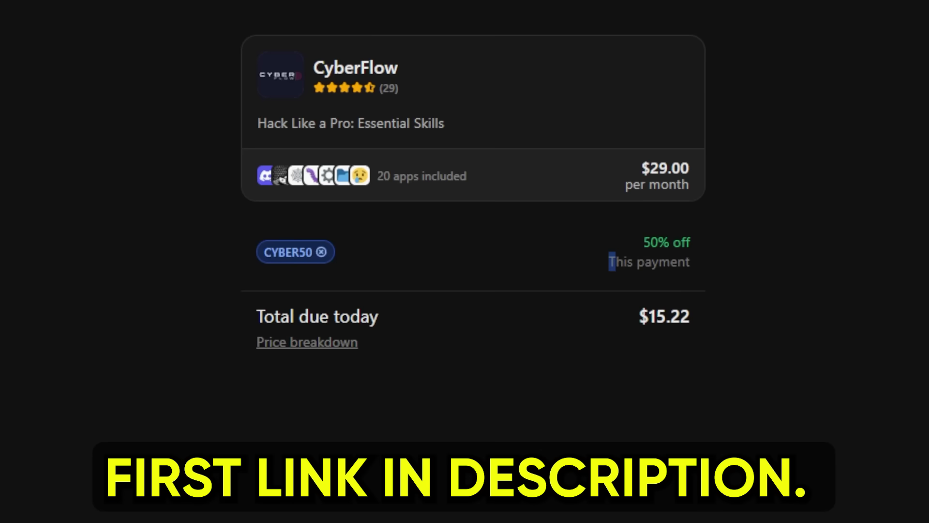